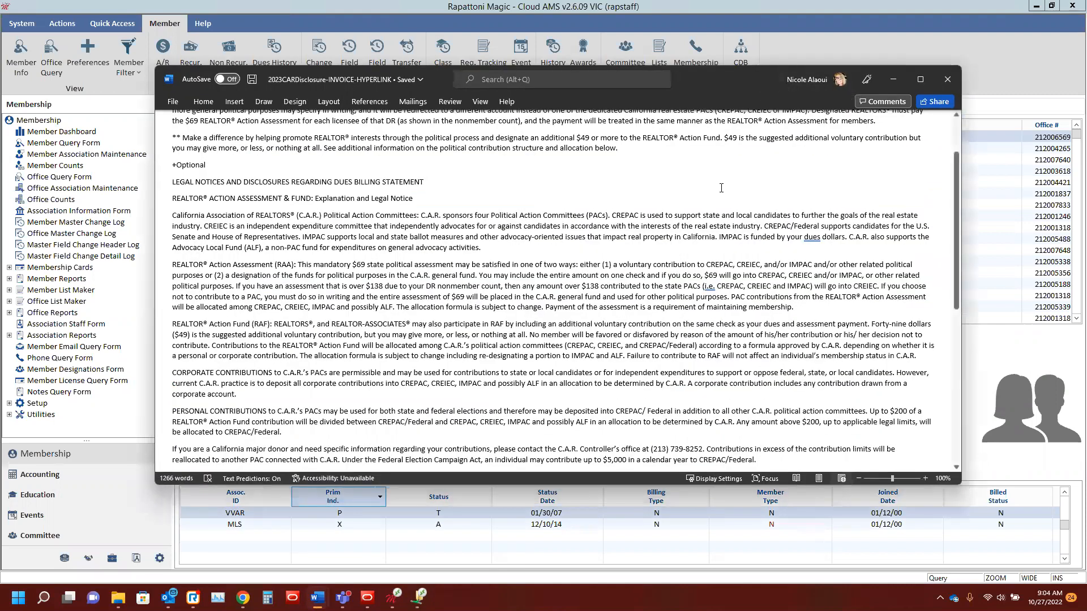
# Step: Save the disclosure document as 2023CARDisclosure-INVOICE-HYPERLINK in Web Page (*.htm, *.html) format in the current dues billing folder
pyautogui.scroll(3, 721, 187)
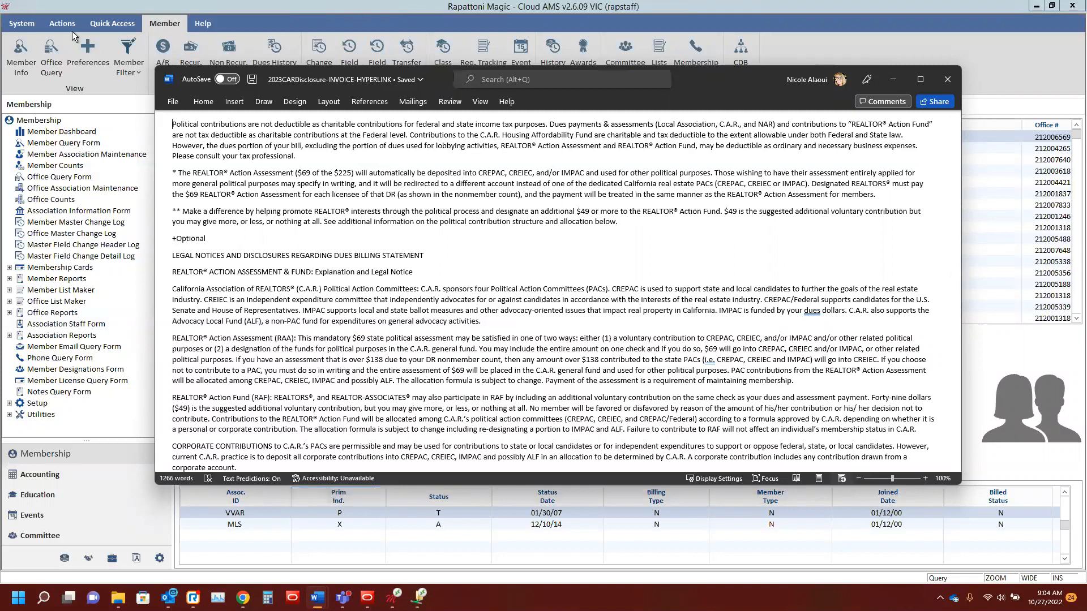
pyautogui.click(173, 103)
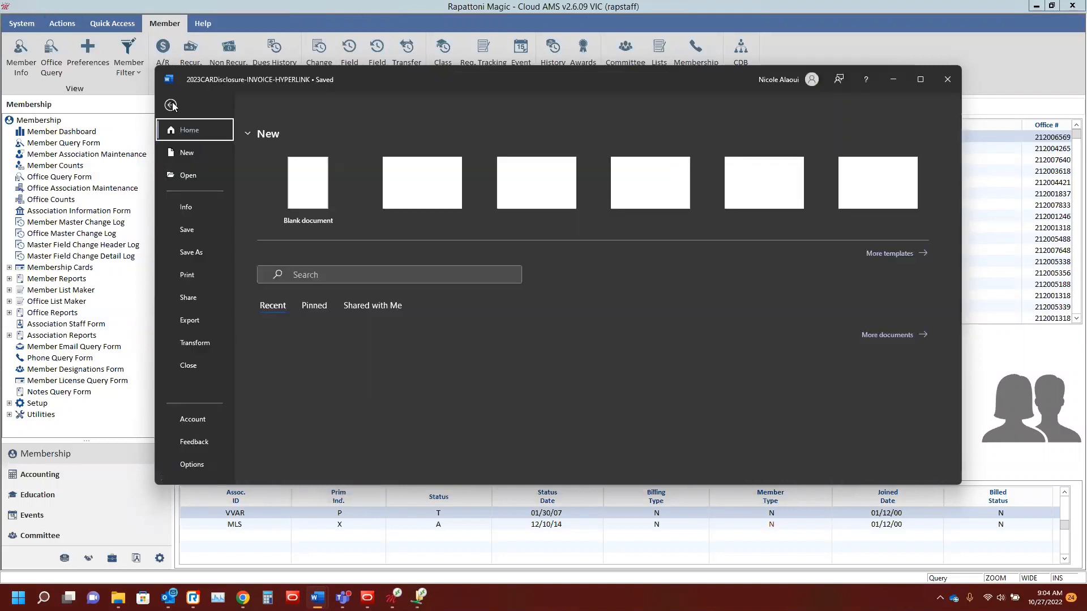
pyautogui.click(197, 255)
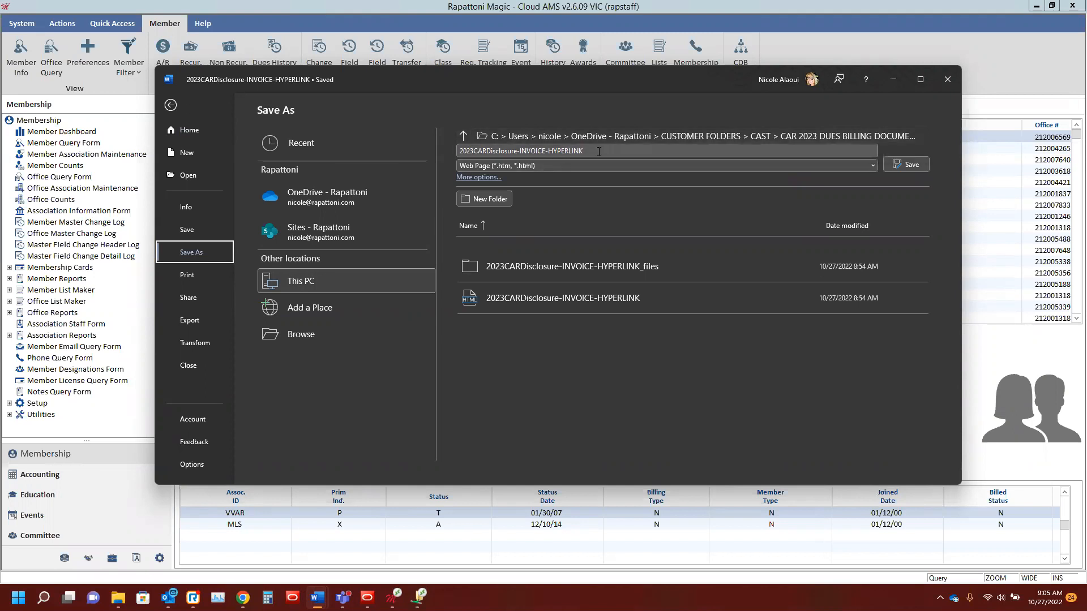
pyautogui.click(765, 166)
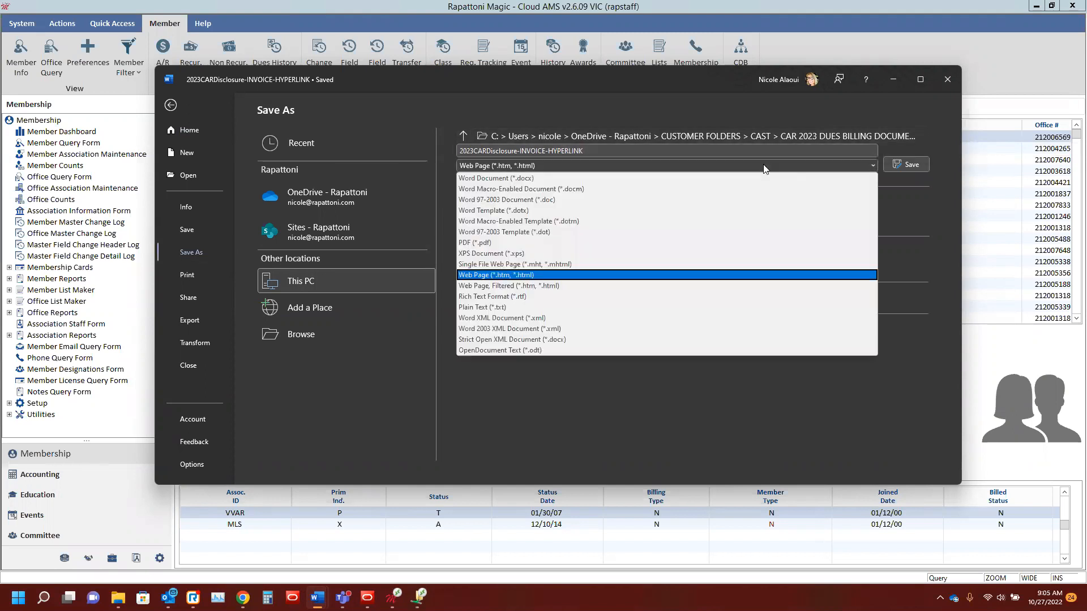
pyautogui.click(698, 178)
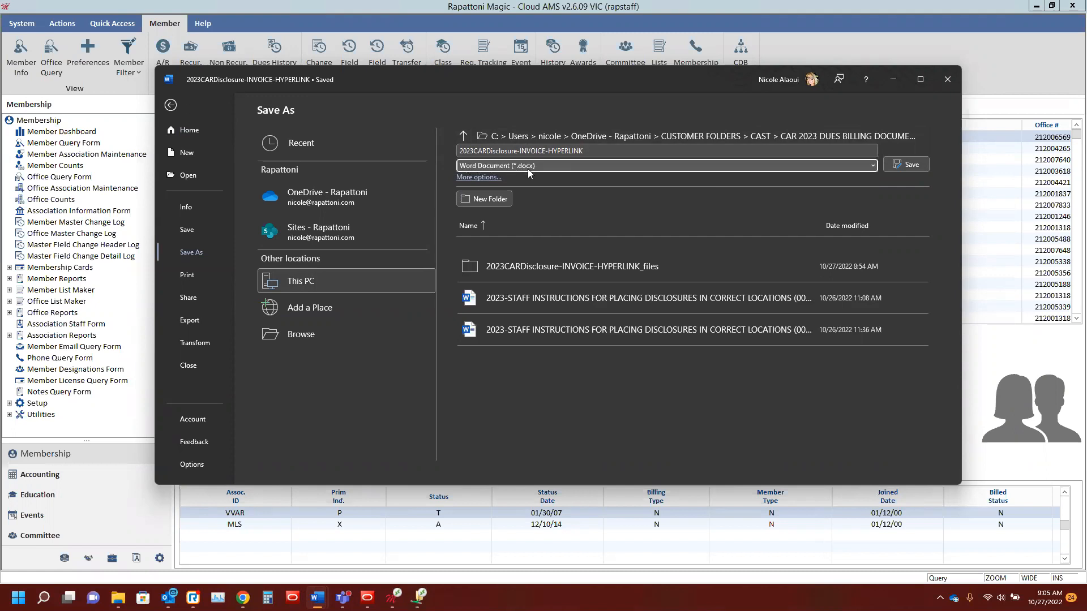
pyautogui.click(774, 166)
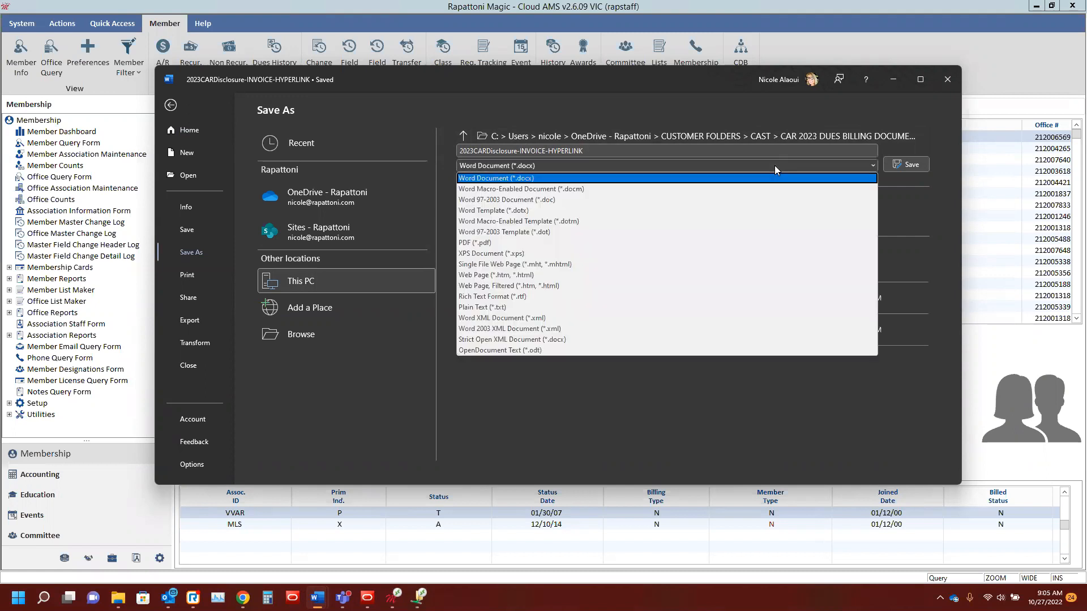
pyautogui.click(739, 274)
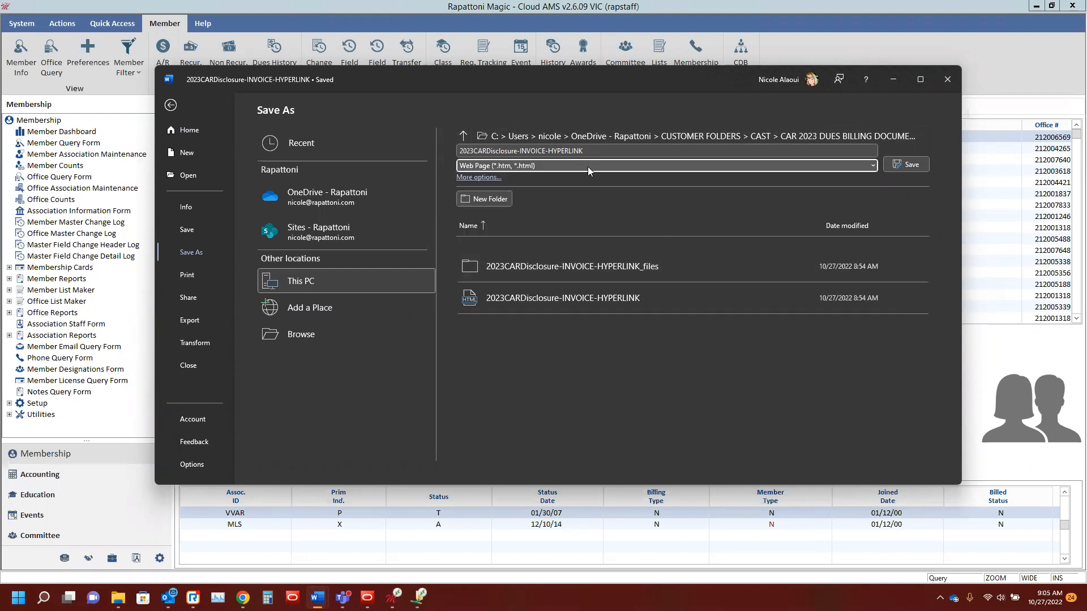
pyautogui.click(904, 165)
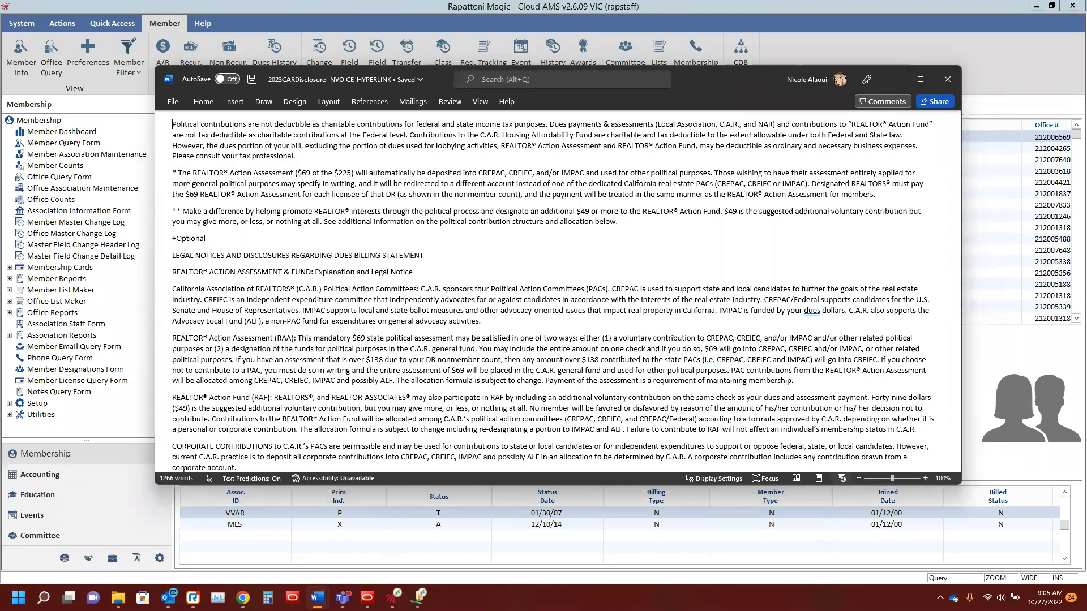
# Step: Switch to the 2023 CAR Dues Billing Webinar folder in File Explorer and copy the 2023CARDisclosure-INVOICE-HYPERLINK web page and its _files folder
pyautogui.moveTo(117, 598)
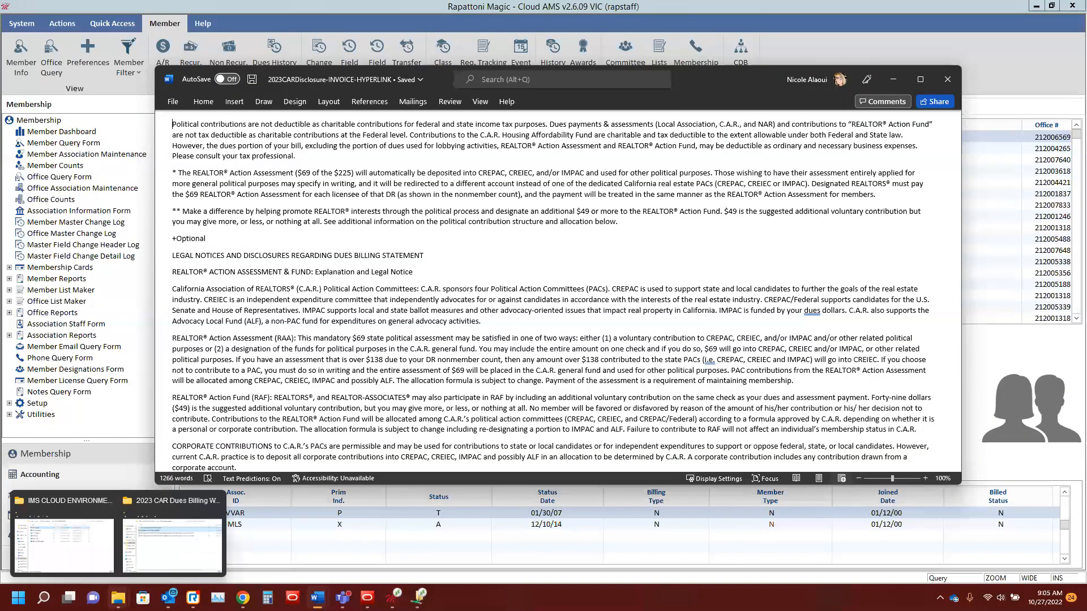
pyautogui.click(169, 546)
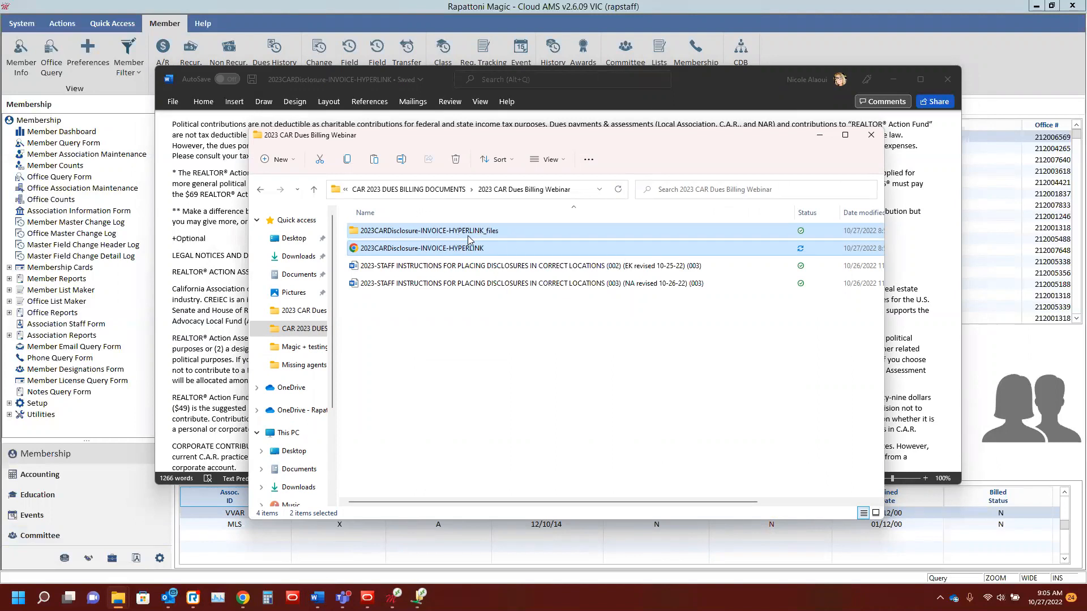
pyautogui.rightClick(514, 232)
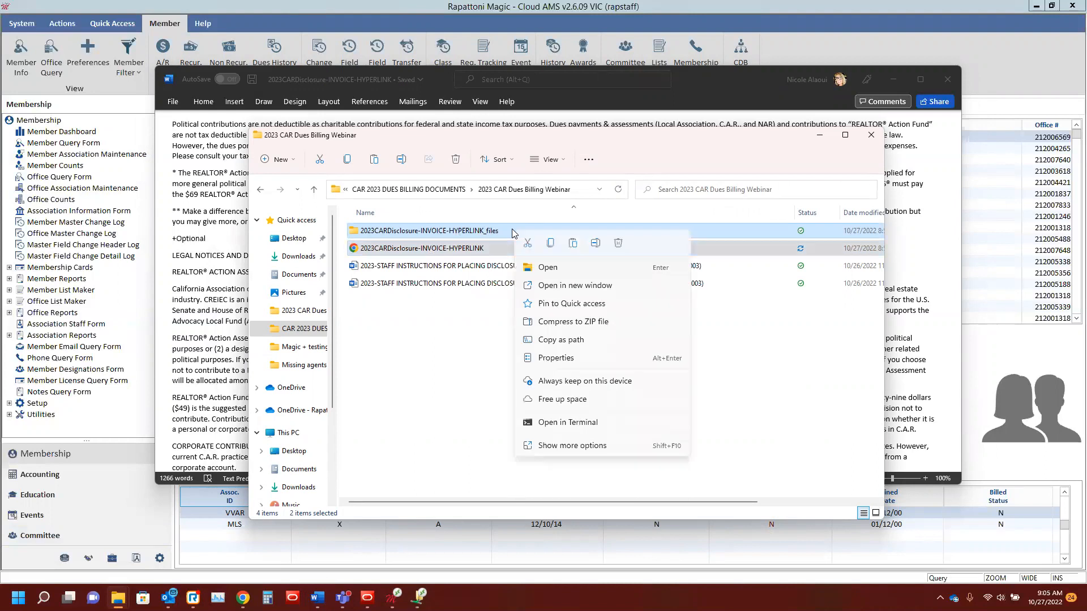
pyautogui.click(550, 245)
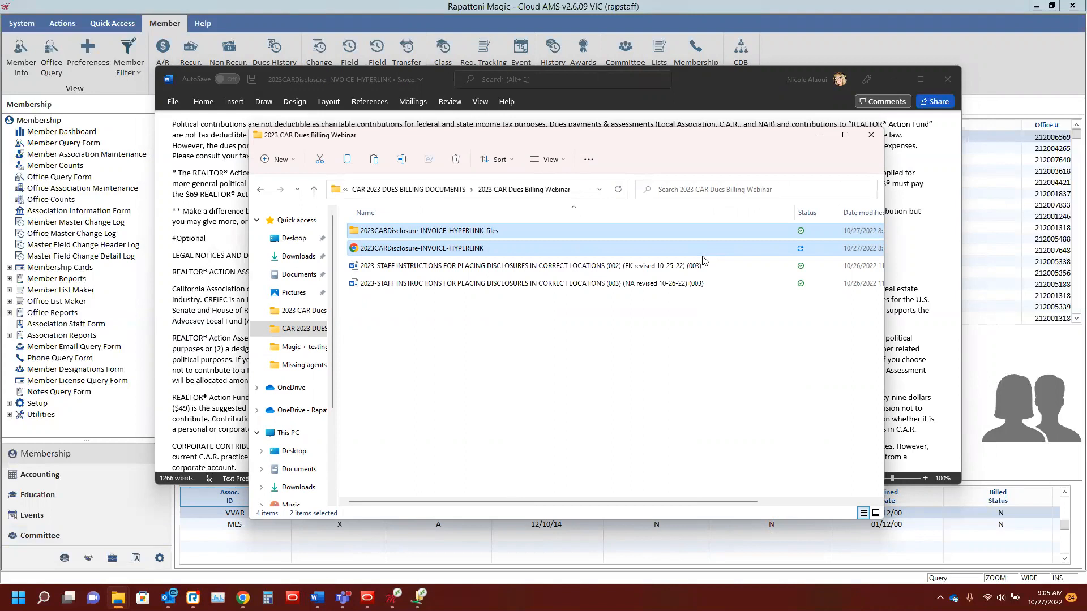
# Step: Switch to the server's IMS > Webs > Documents folder and look through its CAR disclosure files and folders
pyautogui.moveTo(418, 594)
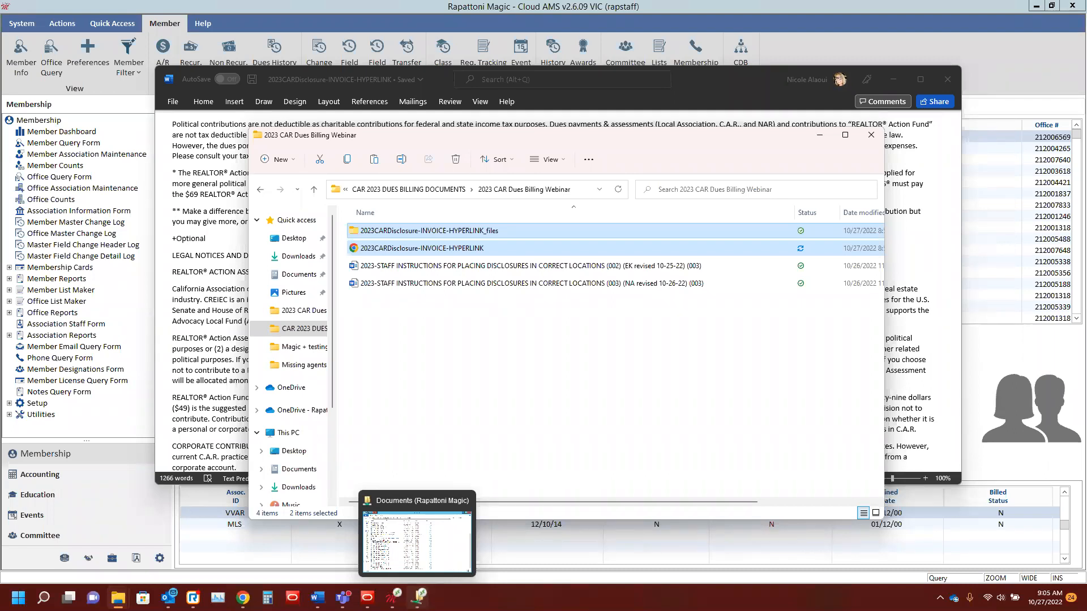
pyautogui.click(426, 545)
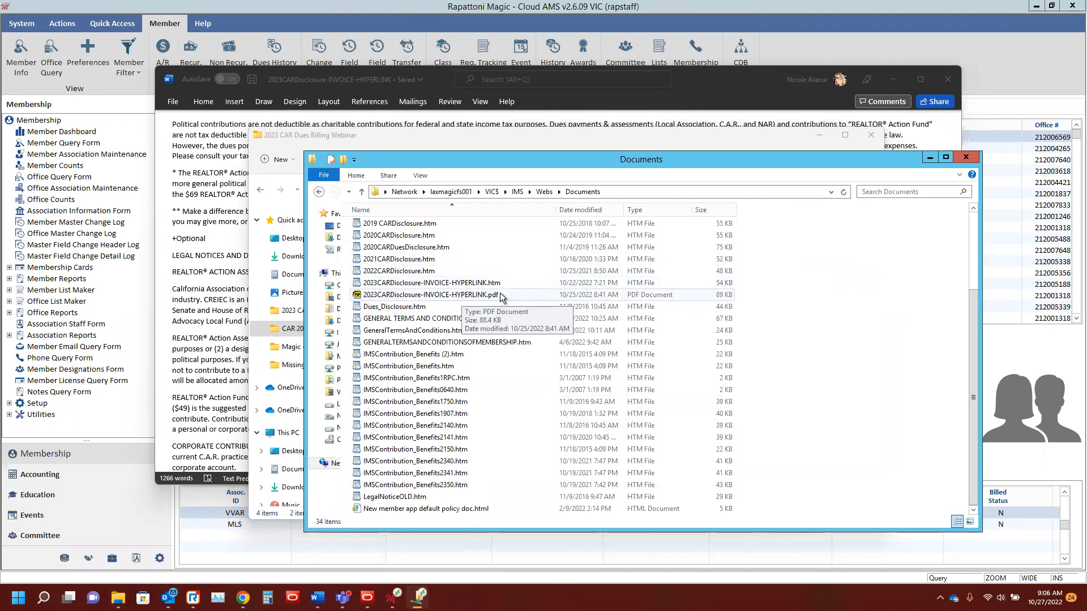
pyautogui.scroll(3, 494, 294)
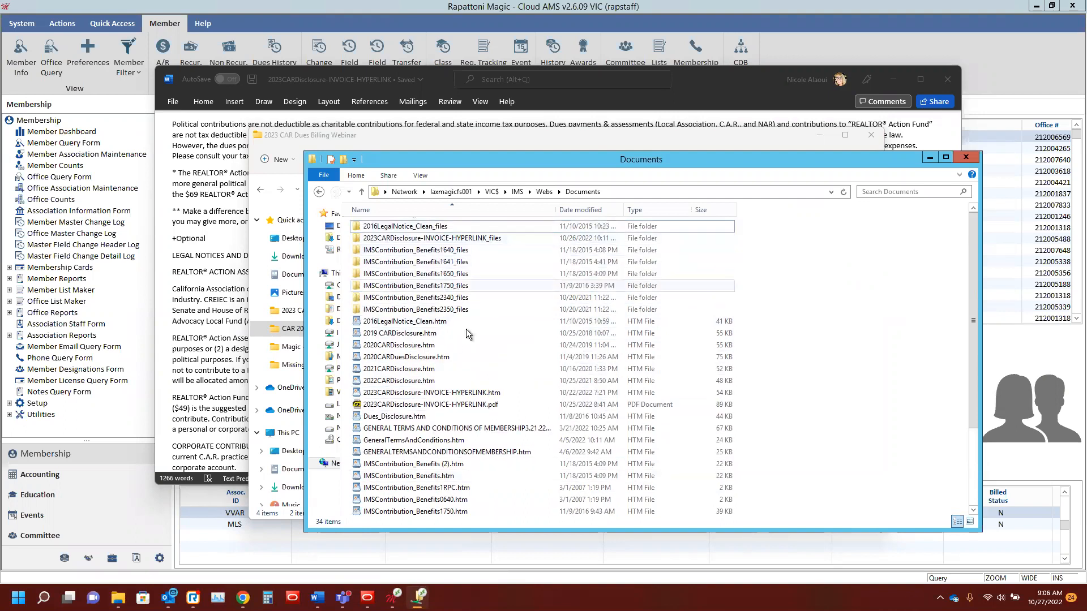
pyautogui.scroll(-3, 478, 419)
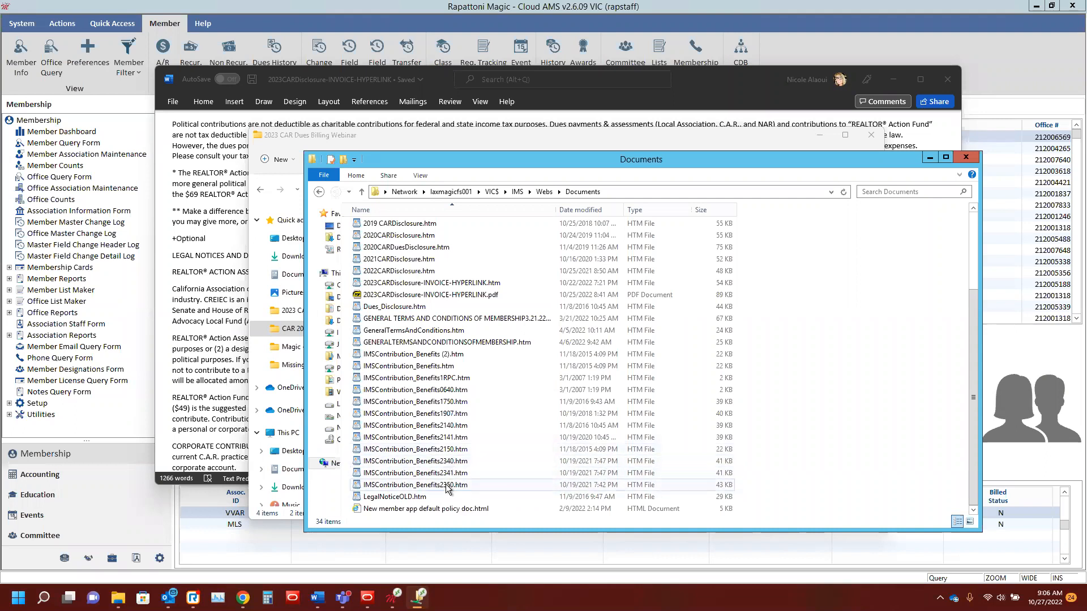
pyautogui.click(928, 159)
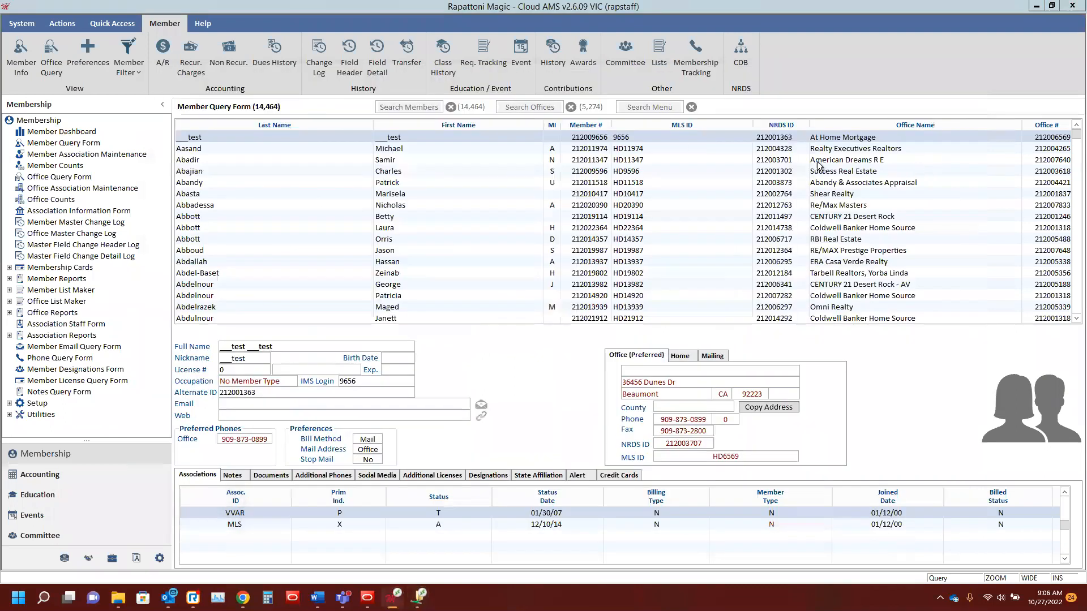
# Step: Switch to Rapattoni Magic, search its menu for "invoice typ" and open the Invoice Type Table
pyautogui.click(643, 105)
pyautogui.write('invoice')
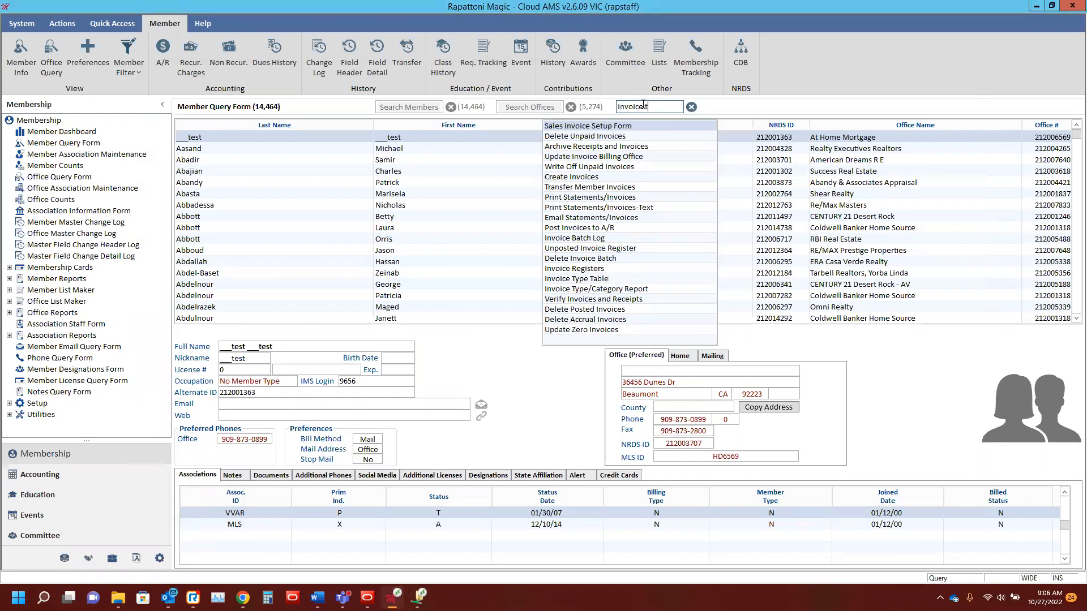
pyautogui.write(' typ')
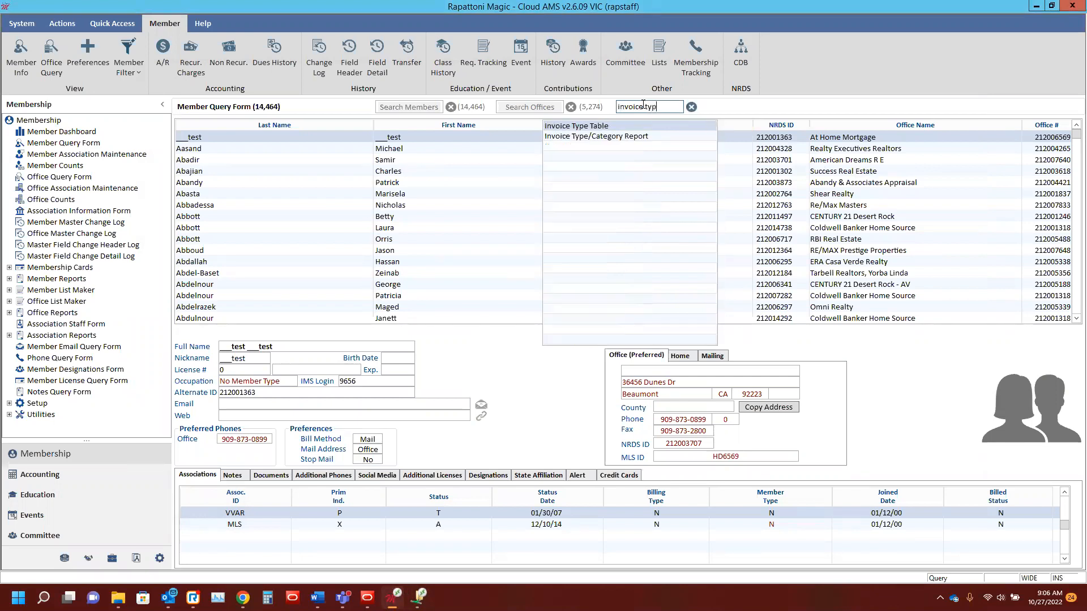
pyautogui.click(606, 126)
# Step: Select the Regular Member Membership Dues invoice type and check its disclosure file name and its HTML form contribution disclosure
pyautogui.click(216, 156)
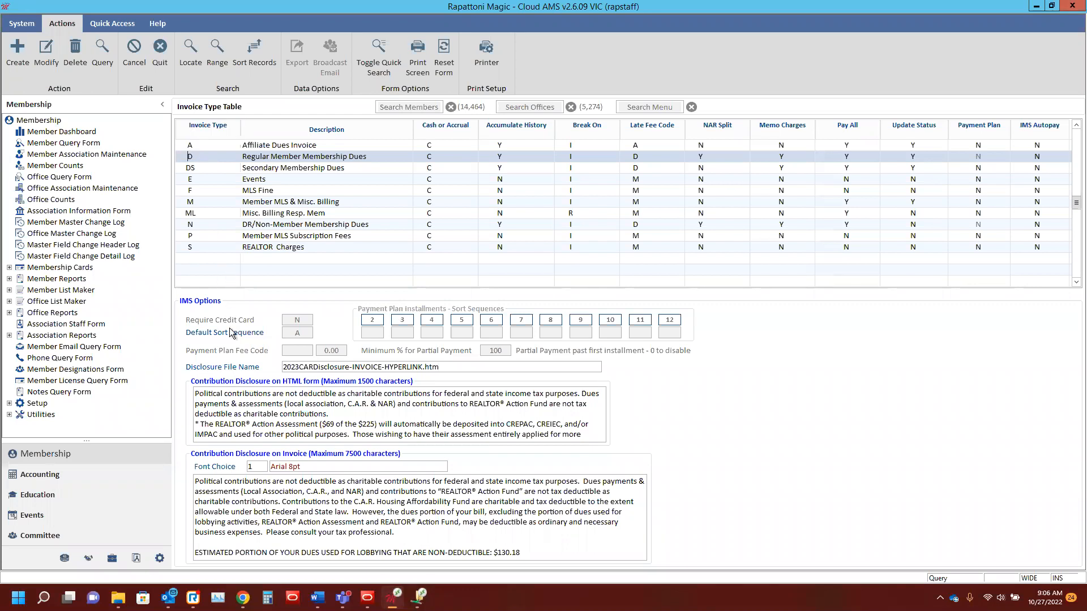
pyautogui.click(296, 368)
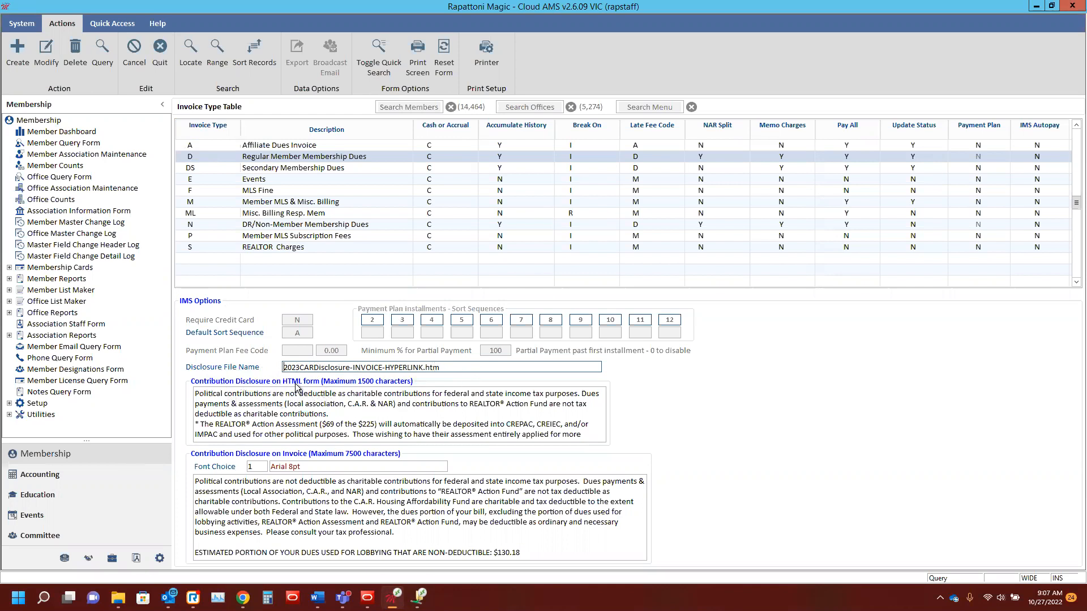
pyautogui.click(325, 396)
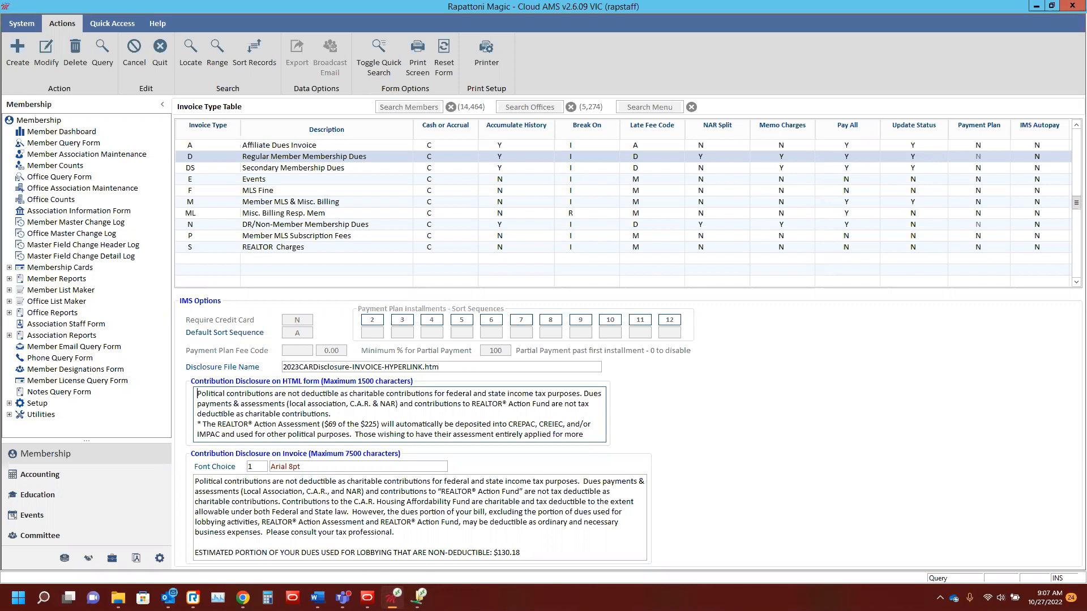
# Step: Switch to the staff instructions in Word and highlight the HTML form disclosure verbiage from the political contributions paragraph through the Local line
pyautogui.hotkey('alt', 'Tab')
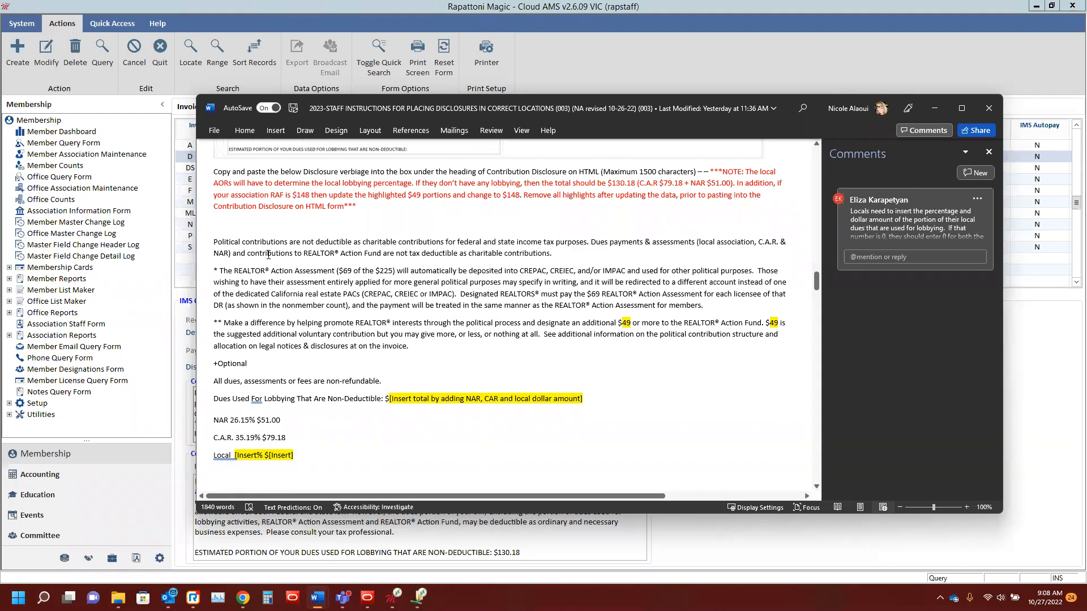
pyautogui.moveTo(214, 244); pyautogui.dragTo(397, 455)
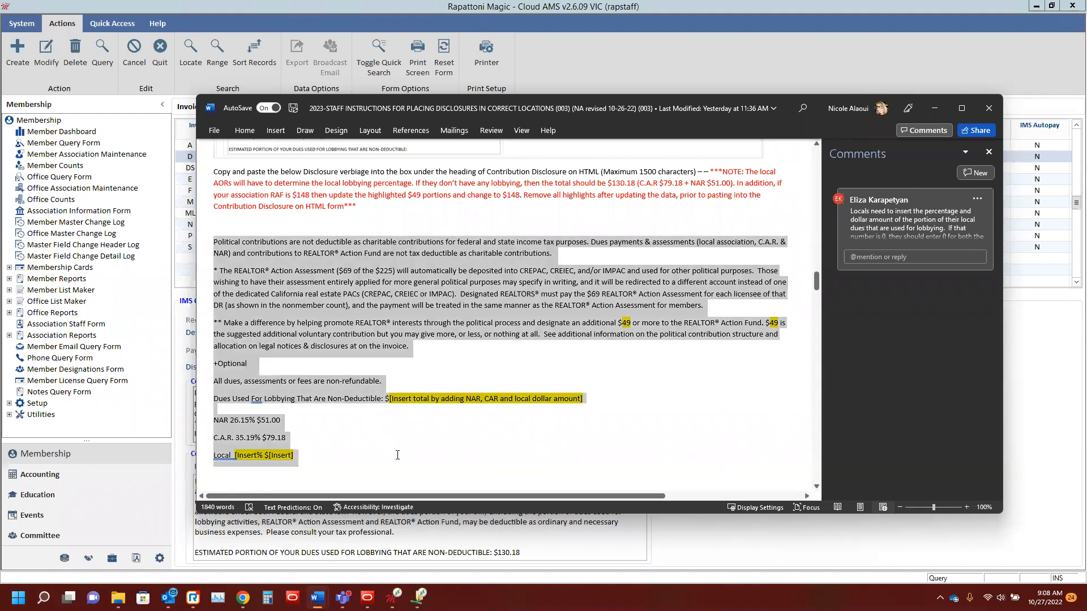
pyautogui.click(765, 188)
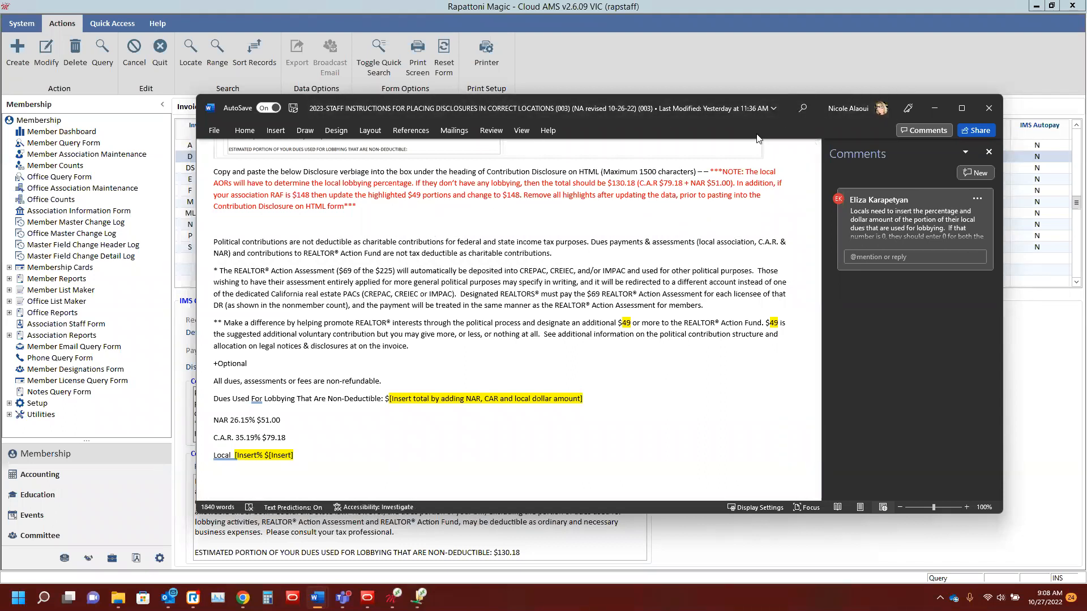
pyautogui.click(934, 108)
# Step: Back in the Invoice Type Table, select the entire existing text of the HTML form disclosure, and likewise of the invoice disclosure
pyautogui.click(275, 405)
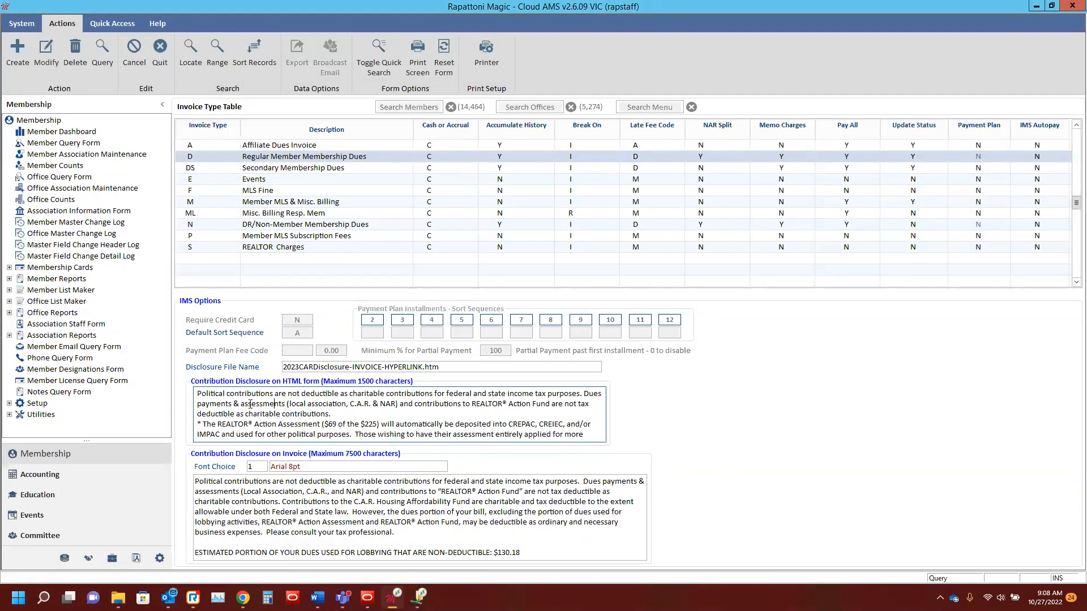
pyautogui.hotkey('ctrl', 'a')
pyautogui.hotkey('ctrl', 'v')
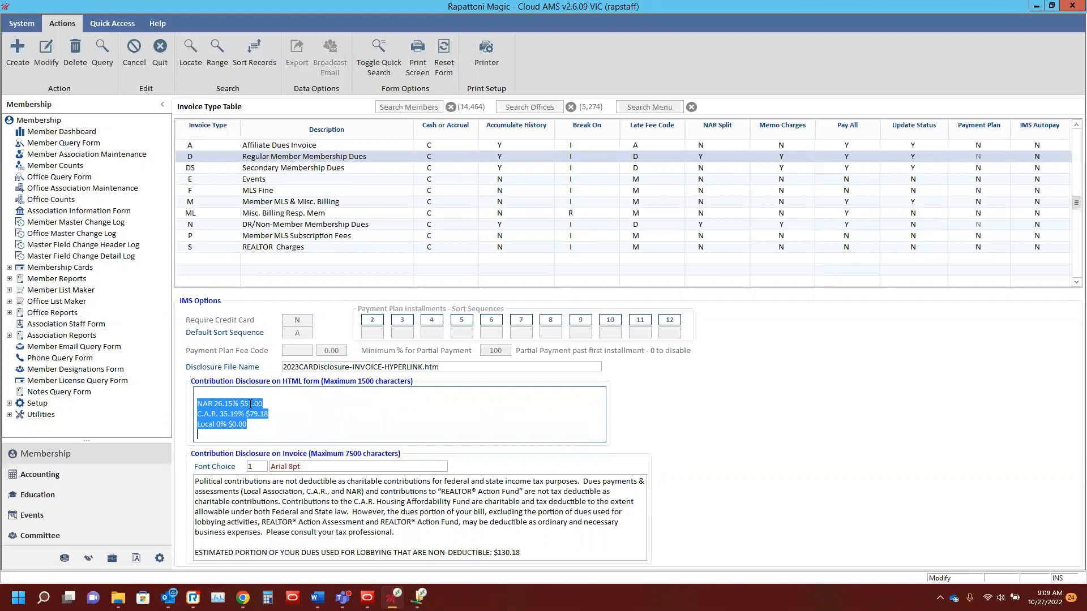
pyautogui.hotkey('ctrl', 'Home')
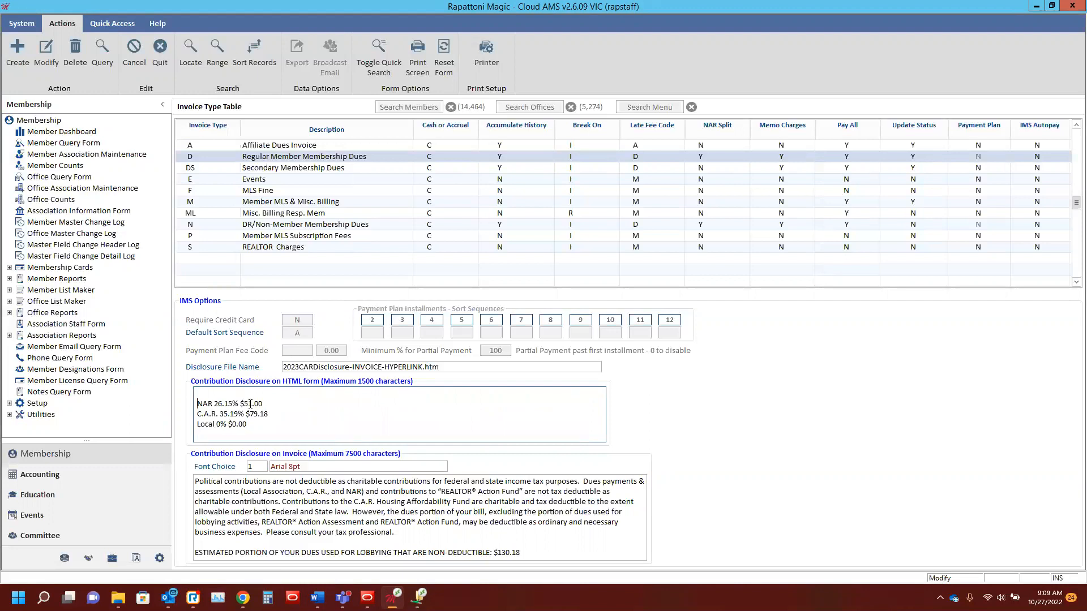
pyautogui.hotkey('ctrl', 'a')
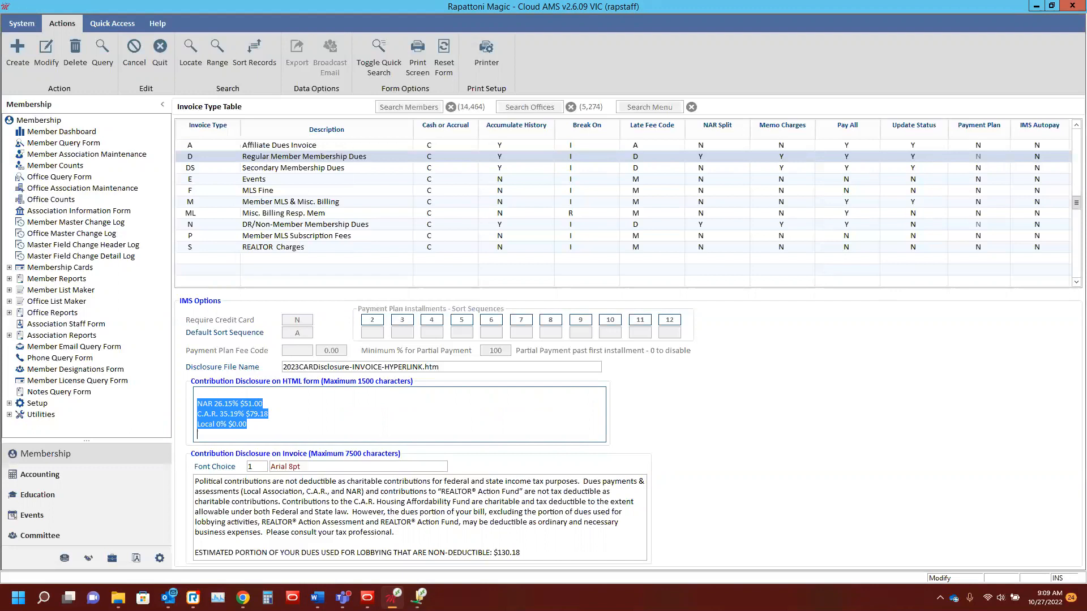
pyautogui.click(402, 507)
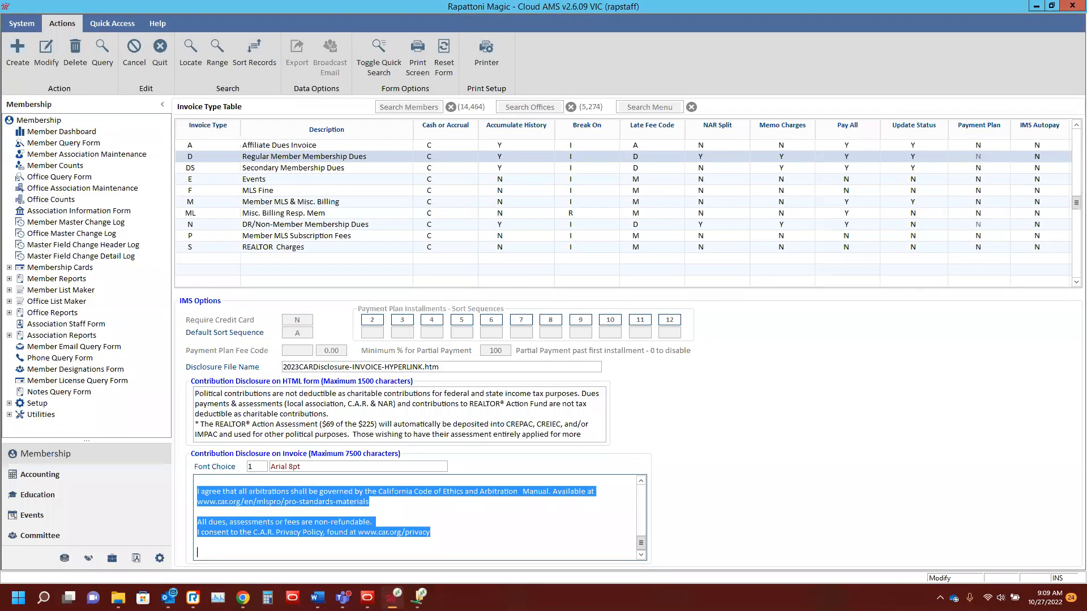
# Step: Switch to the staff instructions in Word and review the verbiage for the Contribution Disclosure on Invoice, including its highlighted placeholders
pyautogui.hotkey('alt', 'Tab')
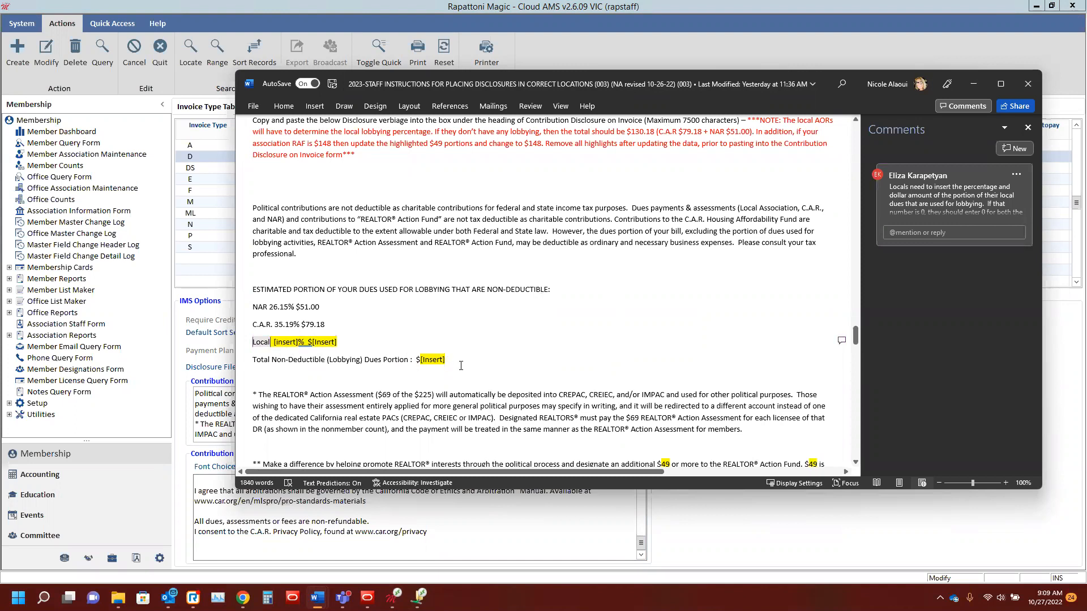
pyautogui.scroll(-5, 543, 299)
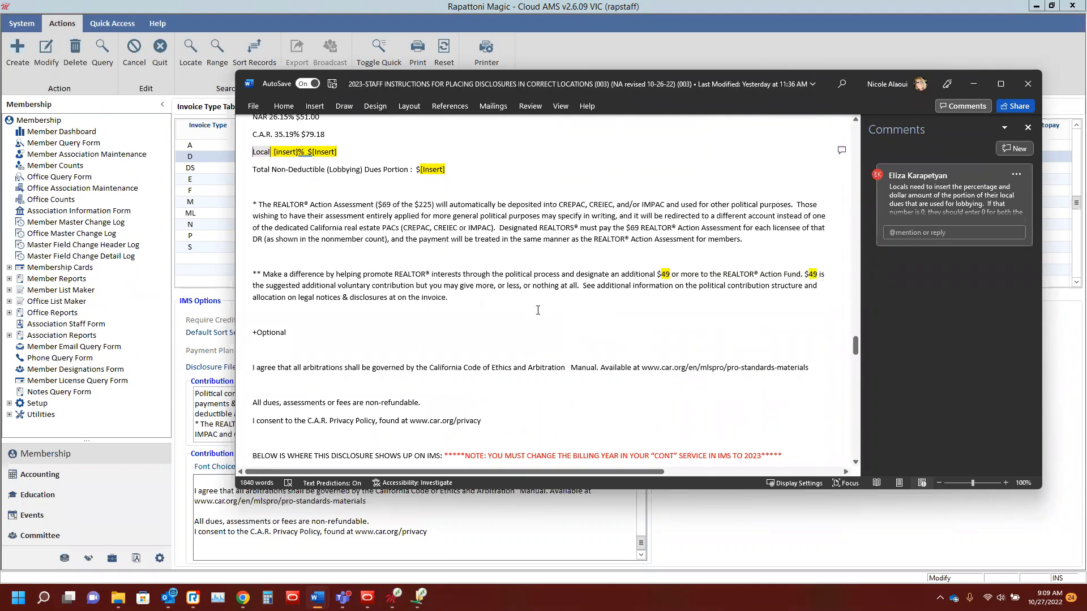
pyautogui.scroll(-3, 538, 310)
pyautogui.scroll(2, 537, 311)
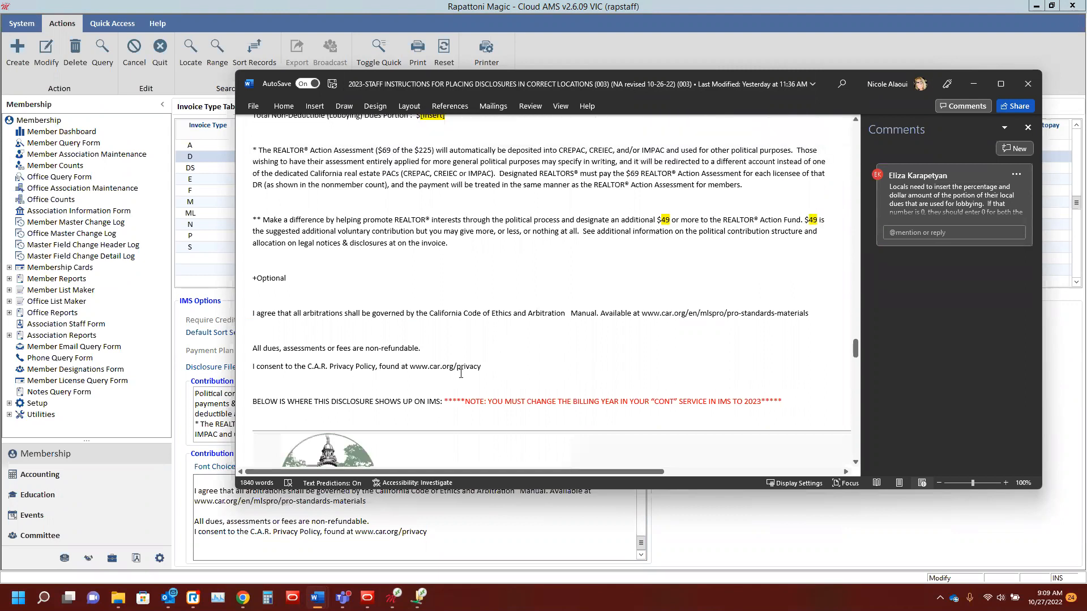
pyautogui.scroll(6, 517, 356)
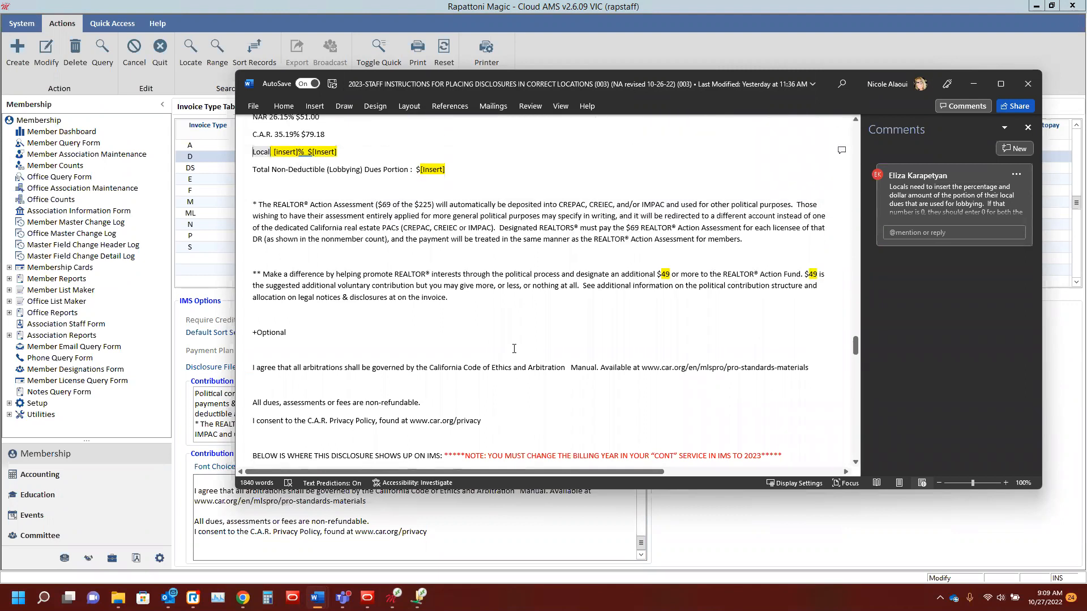
pyautogui.scroll(4, 507, 344)
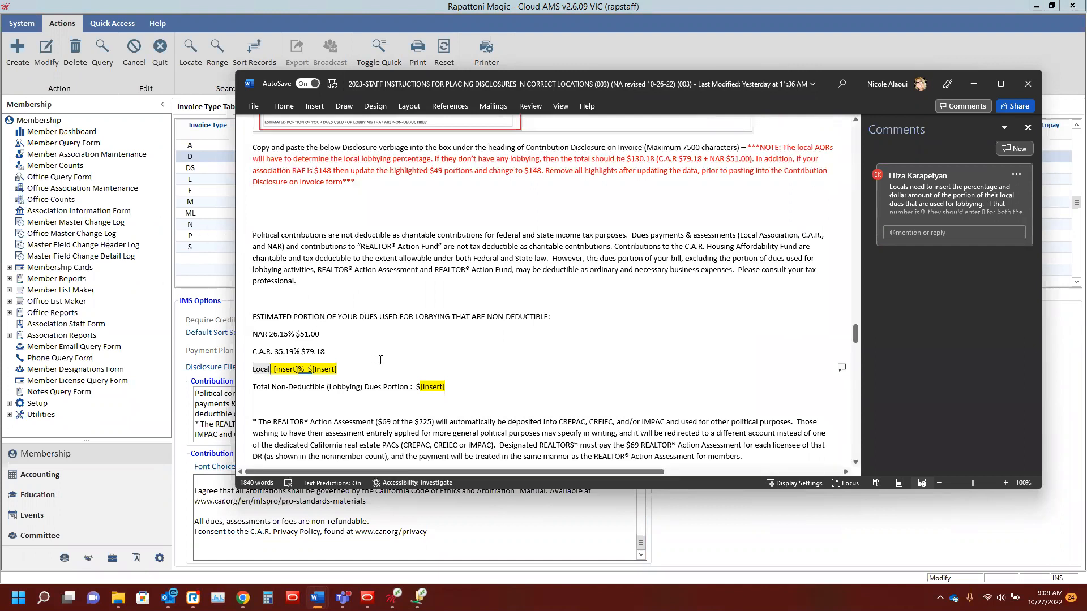
# Step: Read the remaining invoice disclosure verbiage in Word, return to Rapattoni Magic and review the Contribution Disclosure on Invoice from its end to its beginning
pyautogui.scroll(-11, 381, 360)
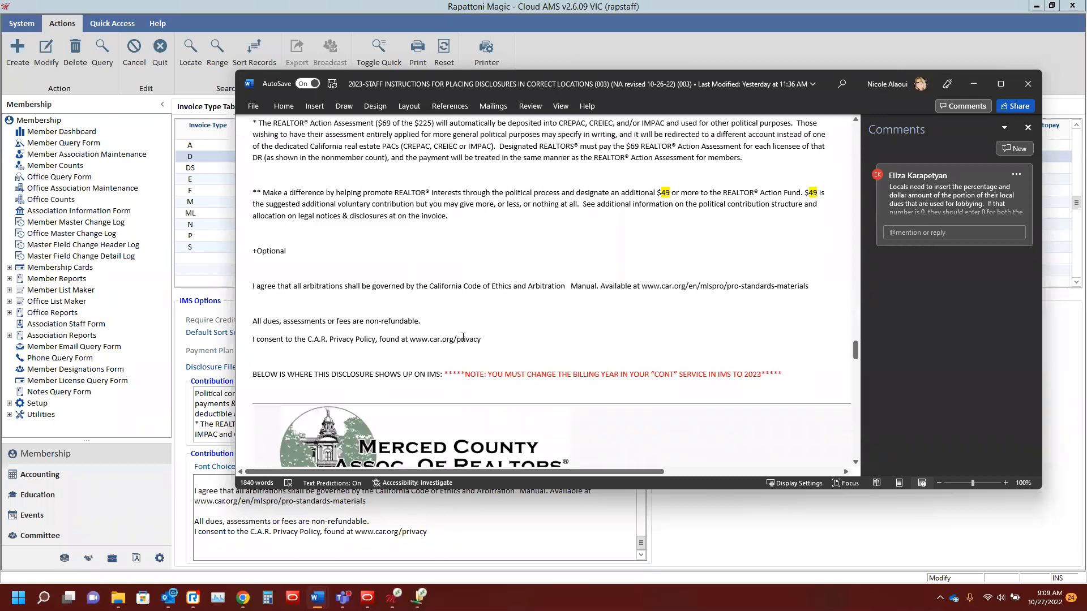
pyautogui.click(973, 83)
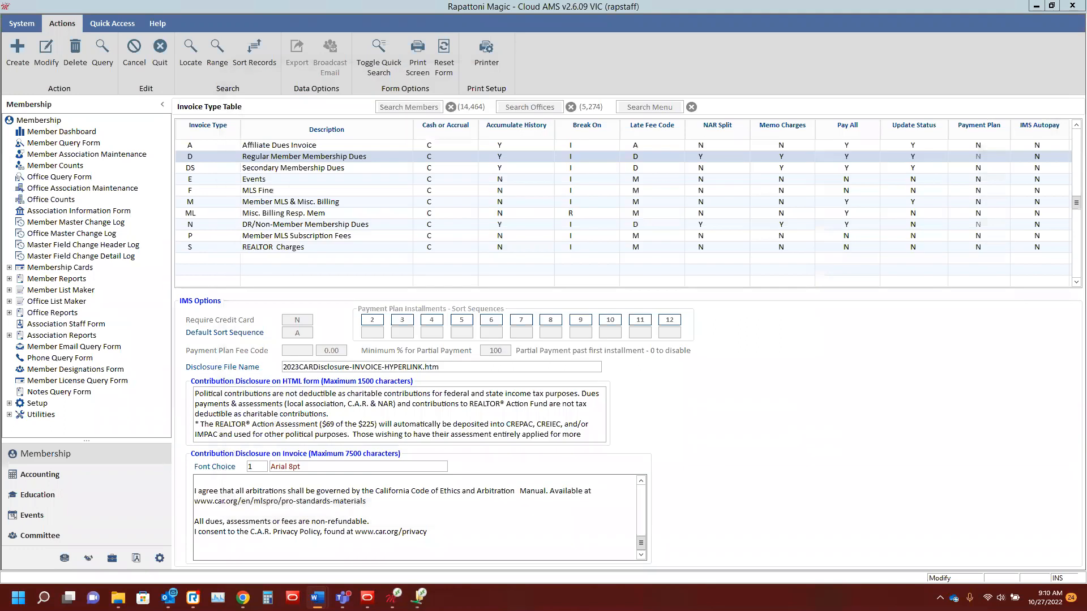
pyautogui.click(389, 522)
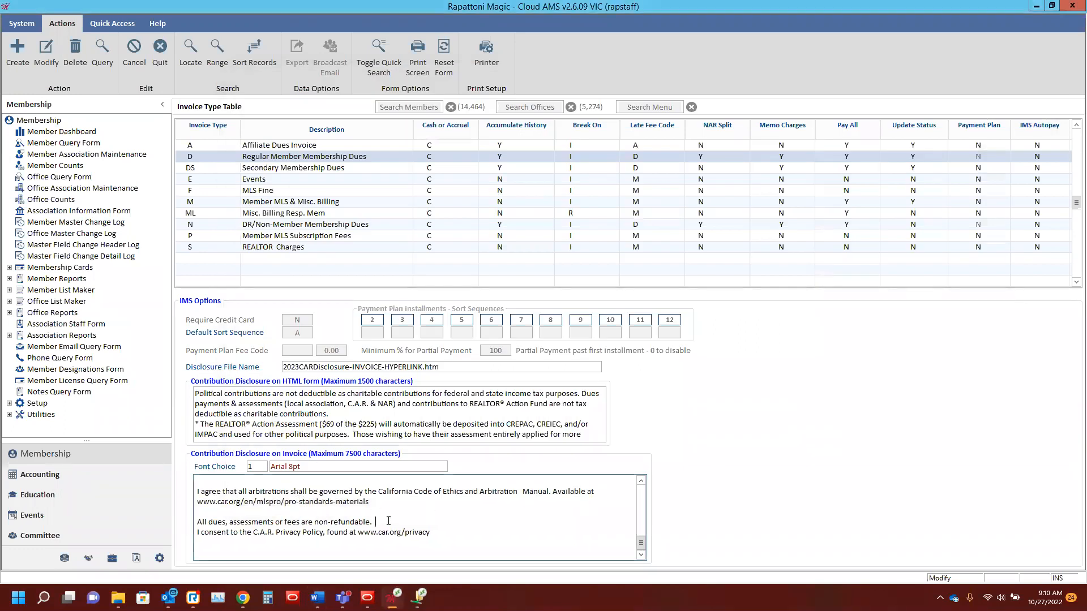
pyautogui.scroll(6, 388, 519)
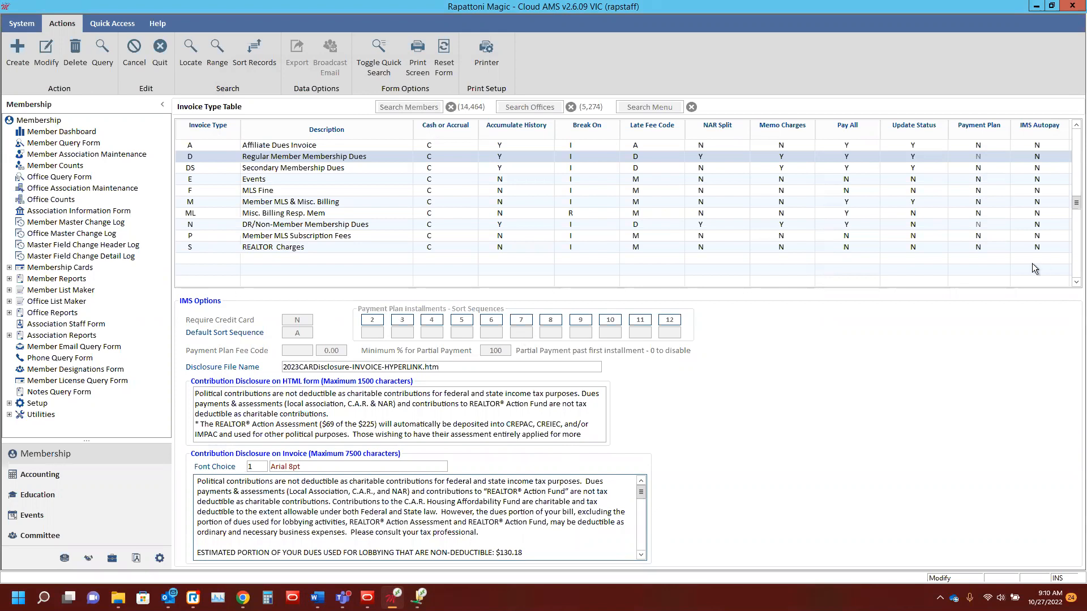
# Step: Search the menu for "print stateme" and open the Print Statements/Invoices Form
pyautogui.click(638, 107)
pyautogui.write('print stateme')
pyautogui.click(619, 127)
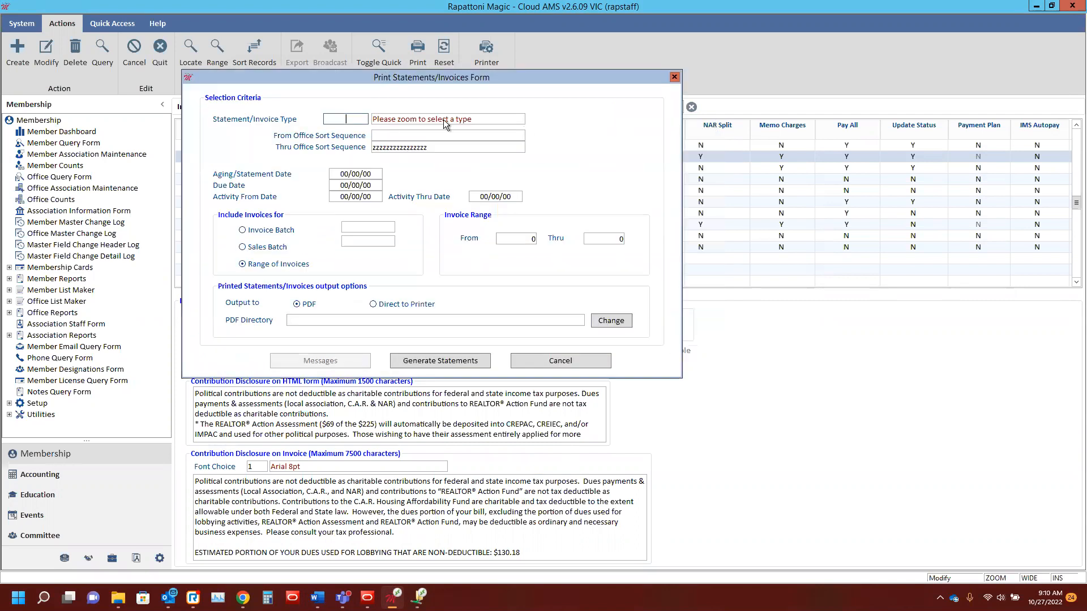
# Step: Look up the statement/invoice types and open the billing messages in the setup of DUES, Regular Member Dues Invoice
pyautogui.press('F5')
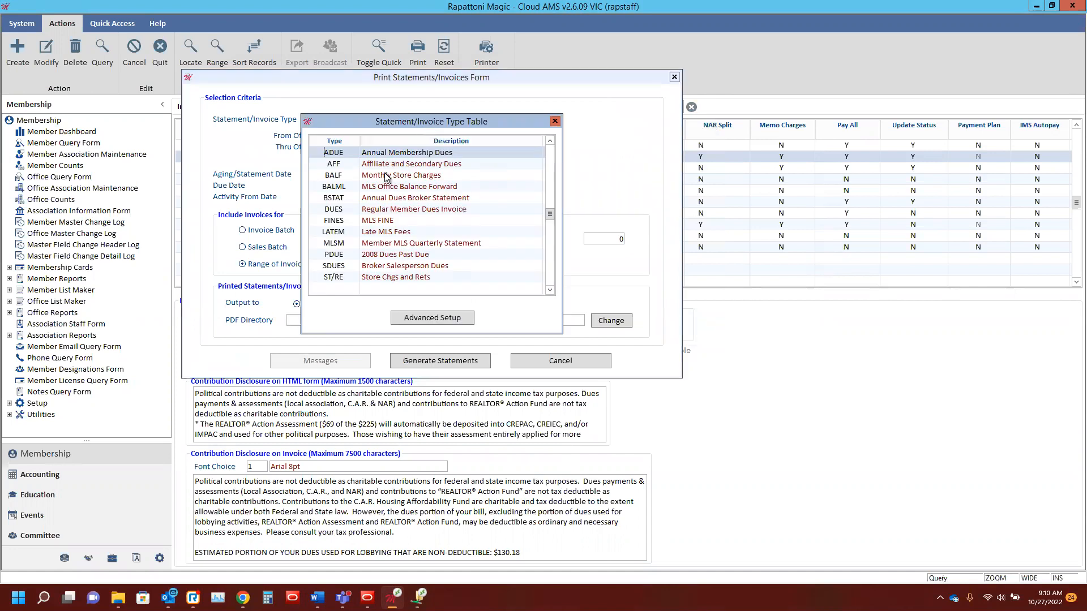
pyautogui.click(348, 209)
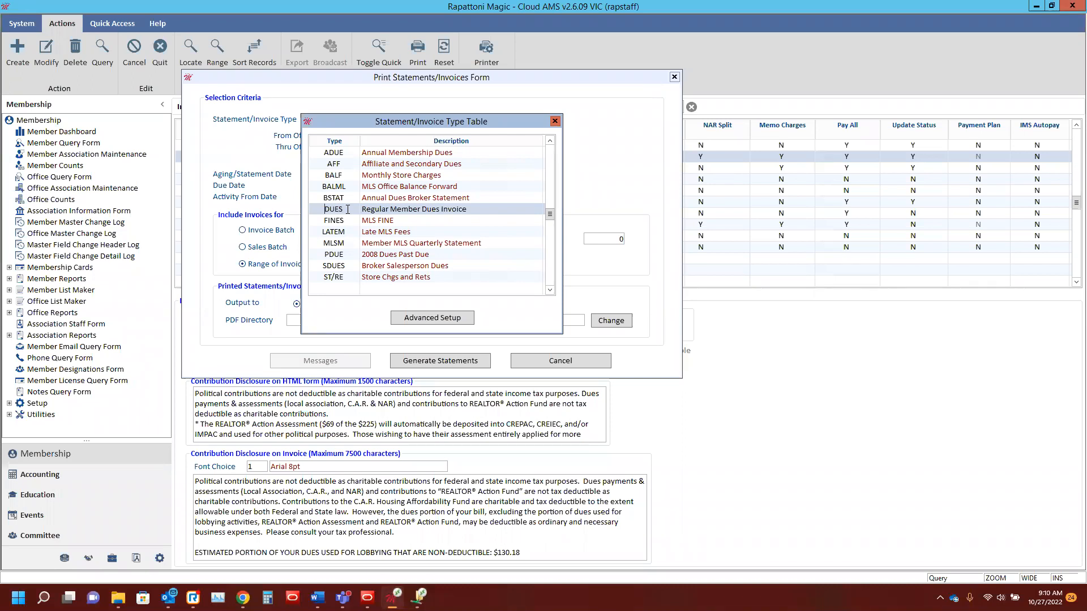
pyautogui.doubleClick(348, 210)
pyautogui.click(403, 192)
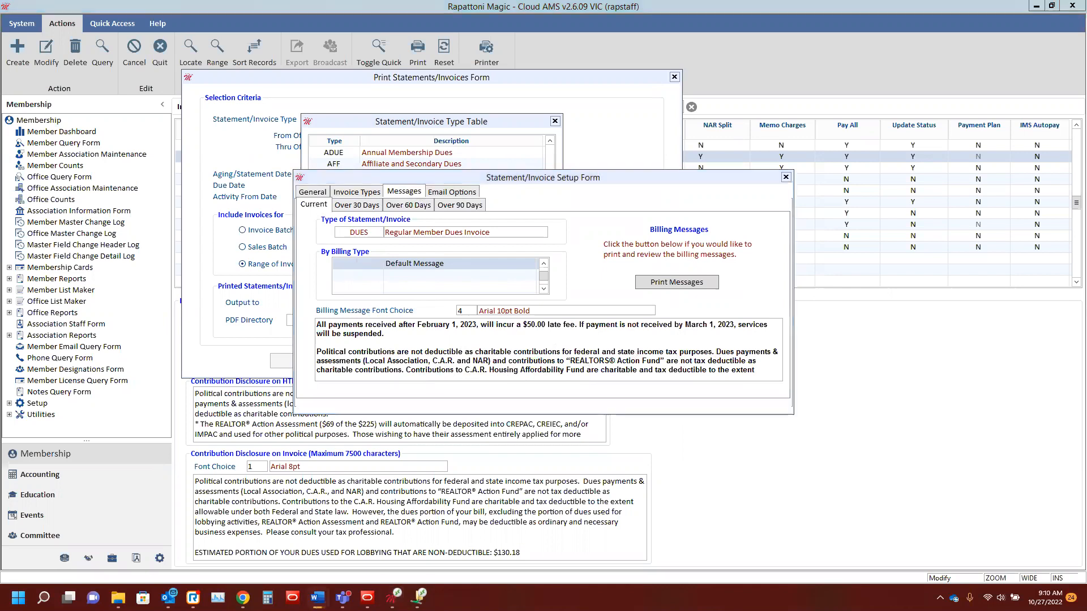
# Step: Switch to the staff instructions in Word and review the billing message verbiage, from the late fee notice through the non-refundable line, including its highlighted placeholders
pyautogui.click(317, 597)
pyautogui.scroll(-3, 537, 288)
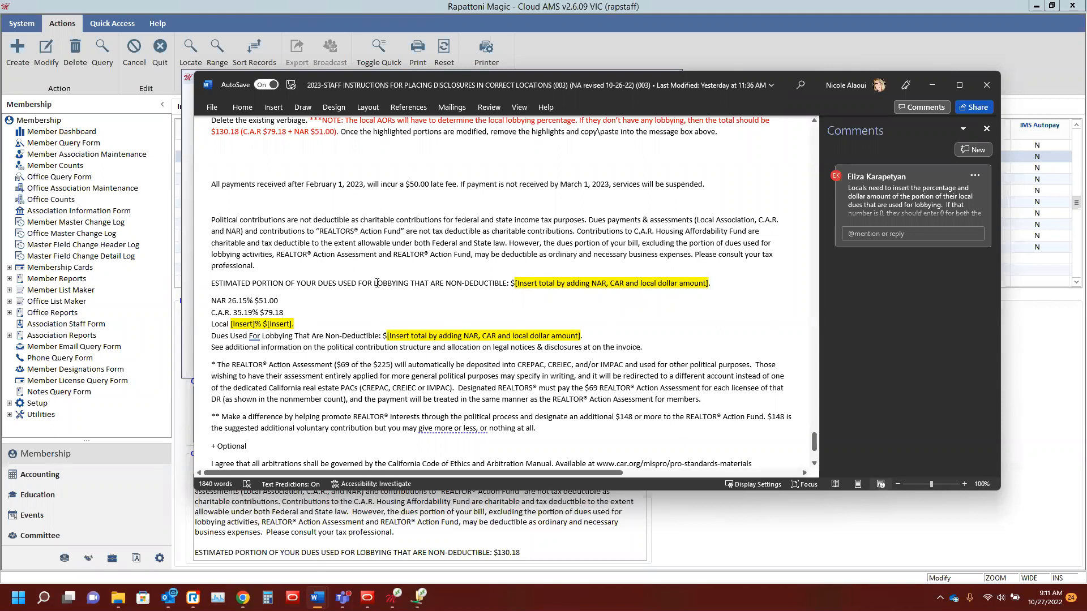
pyautogui.scroll(-4, 416, 350)
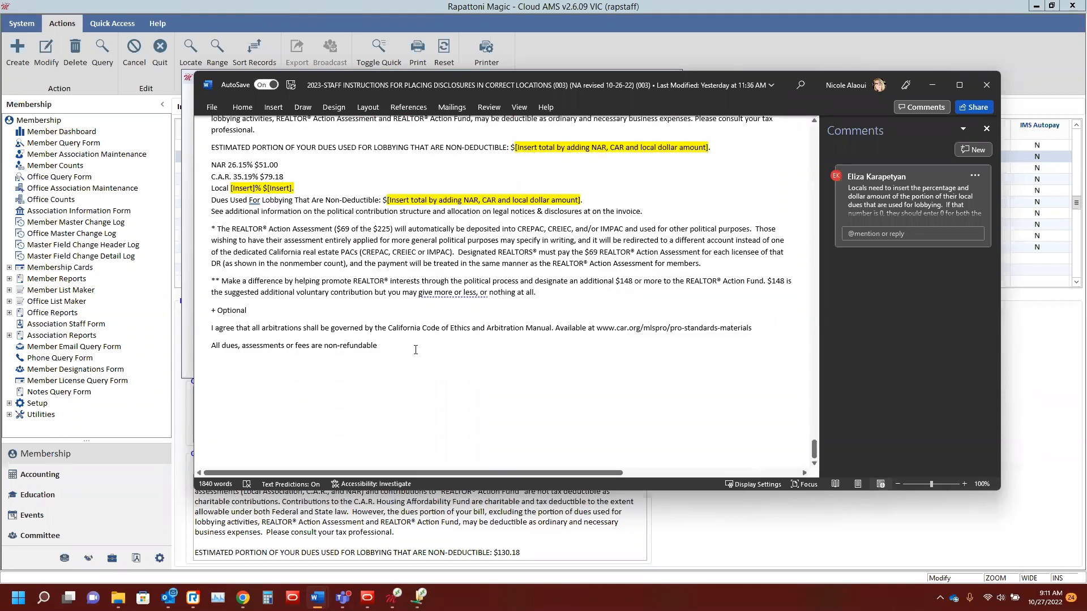
pyautogui.scroll(5, 395, 289)
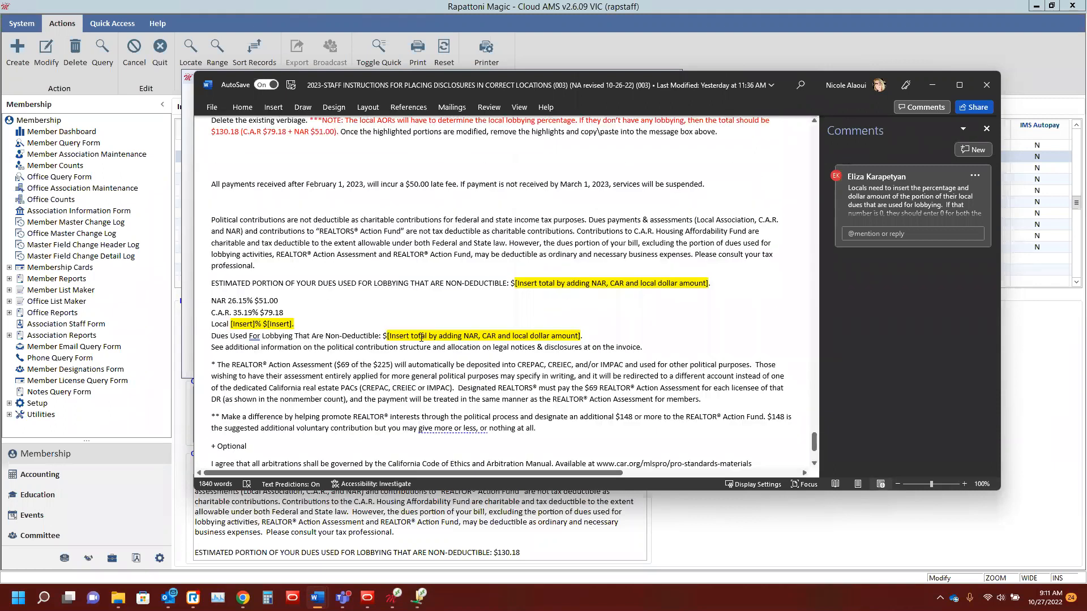
pyautogui.scroll(2, 395, 289)
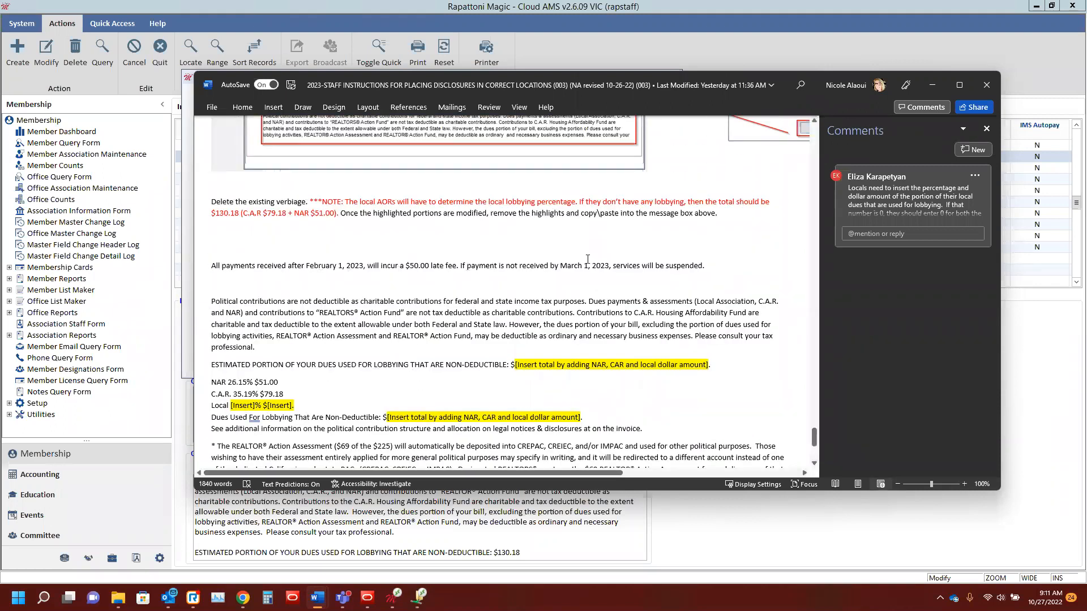
pyautogui.scroll(-6, 646, 296)
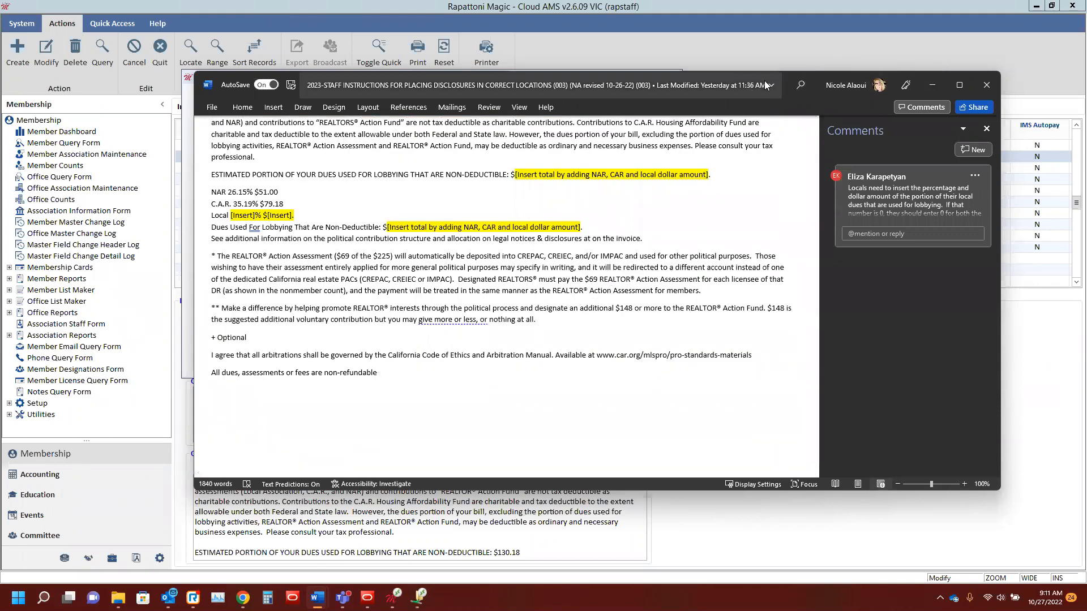
pyautogui.click(932, 85)
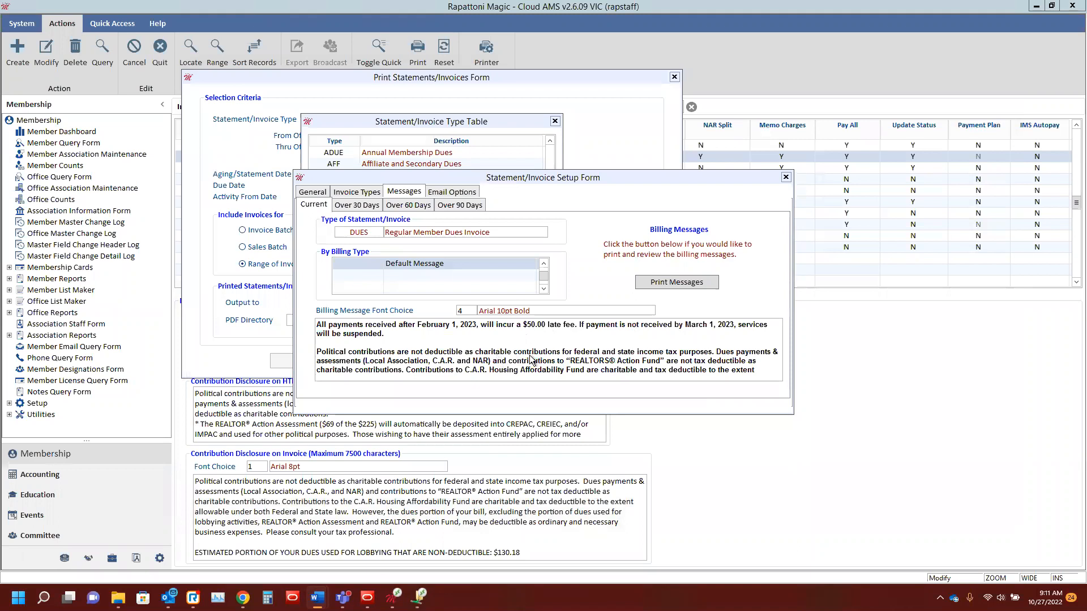
# Step: Back in the DUES statement setup, check the billing message text through to its last line, and close the setup form and the type table
pyautogui.click(448, 353)
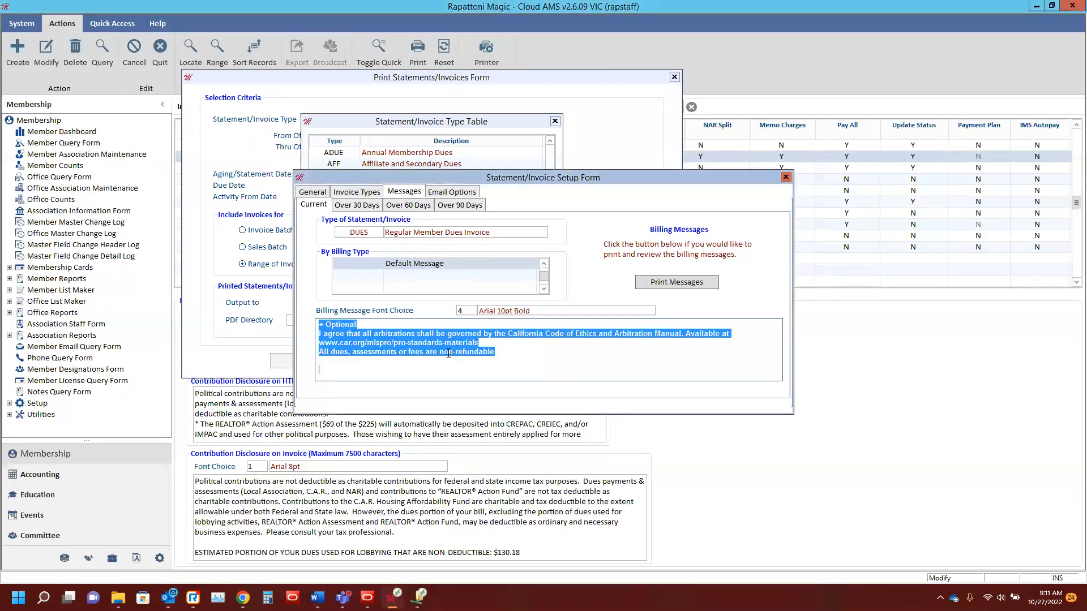
pyautogui.click(491, 349)
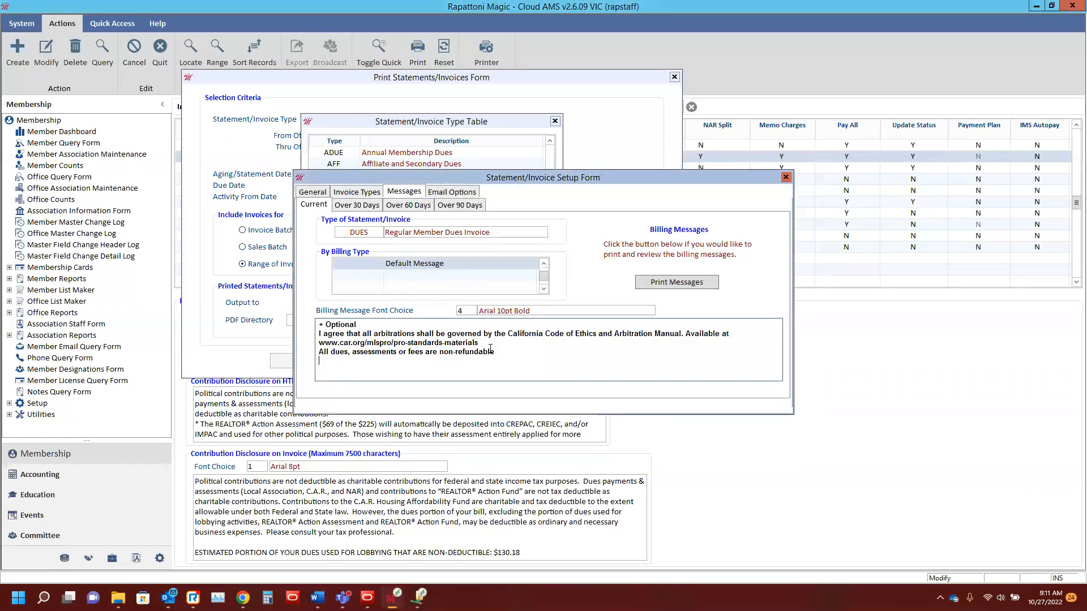
pyautogui.scroll(10, 490, 349)
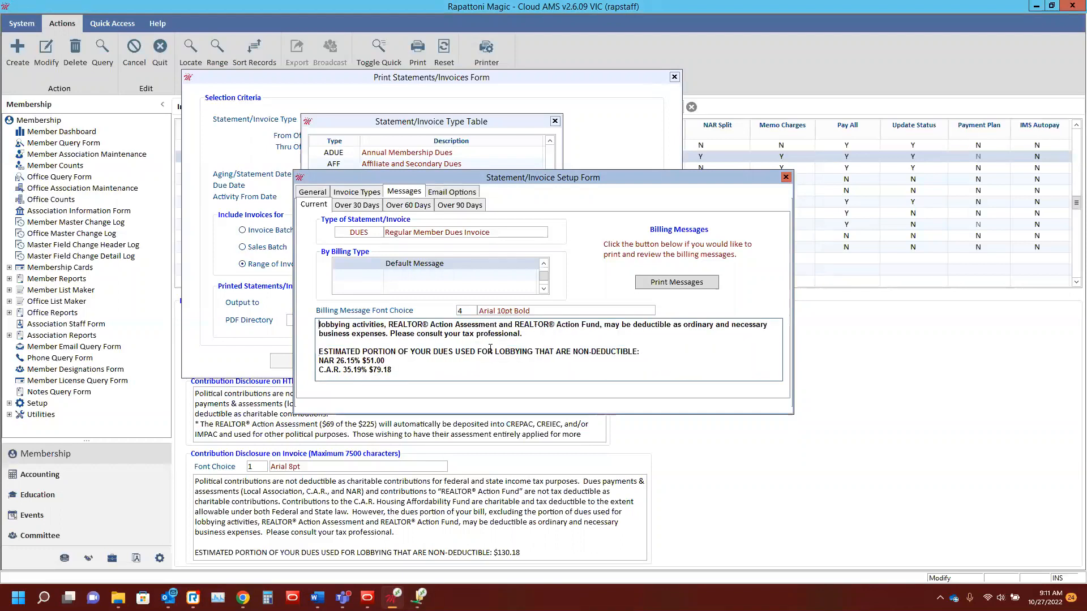
pyautogui.scroll(-10, 491, 348)
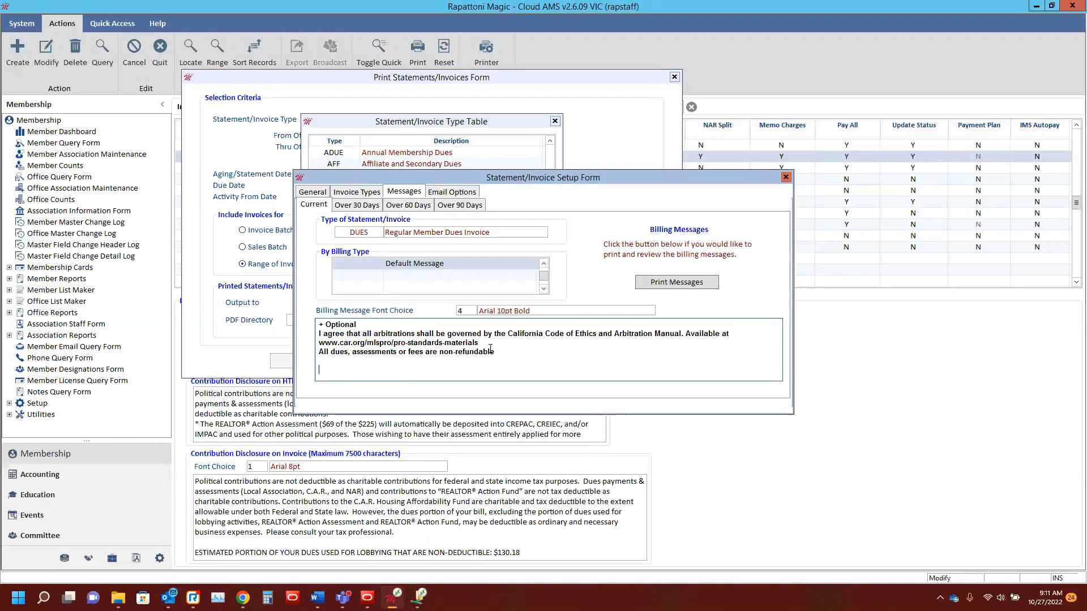
pyautogui.click(785, 178)
pyautogui.click(553, 122)
pyautogui.press('Return')
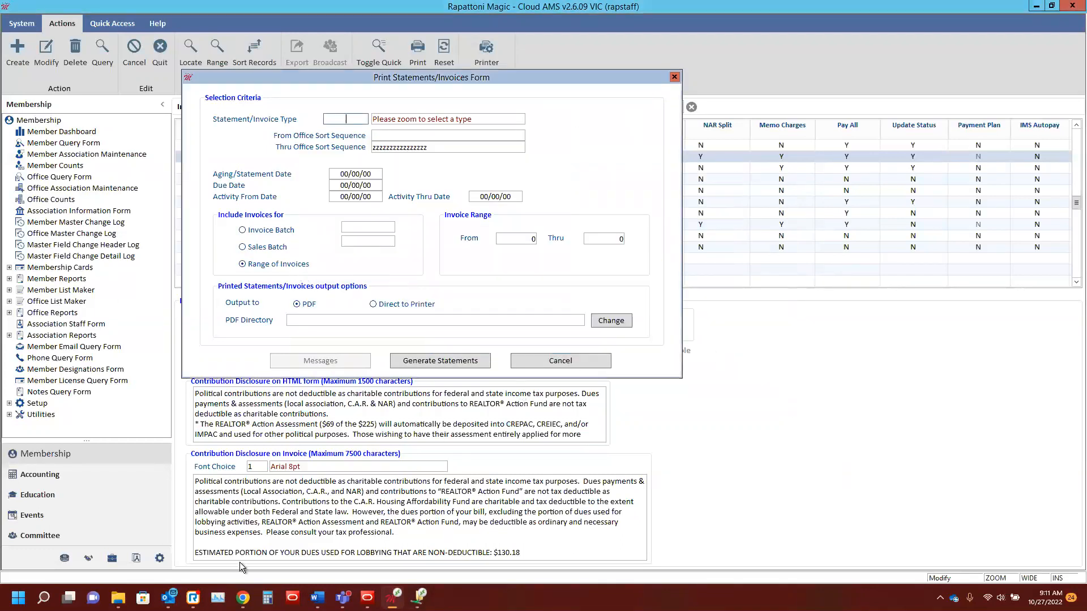
# Step: Switch to the IMS member site in Chrome, sign in again and open the member's unpaid Regular Member Membership Dues invoice
pyautogui.moveTo(243, 598)
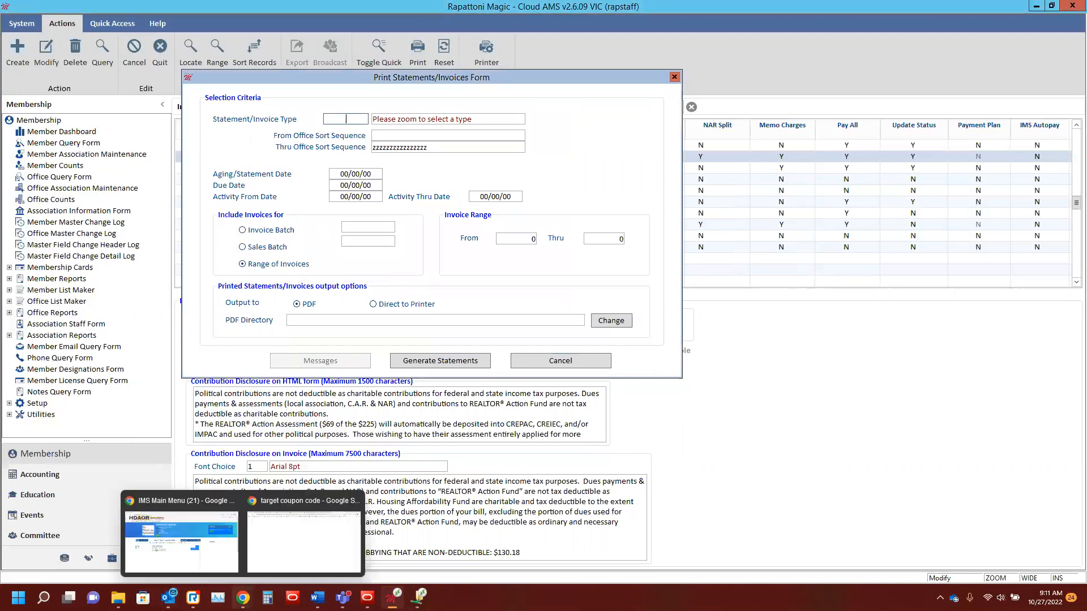
pyautogui.click(181, 540)
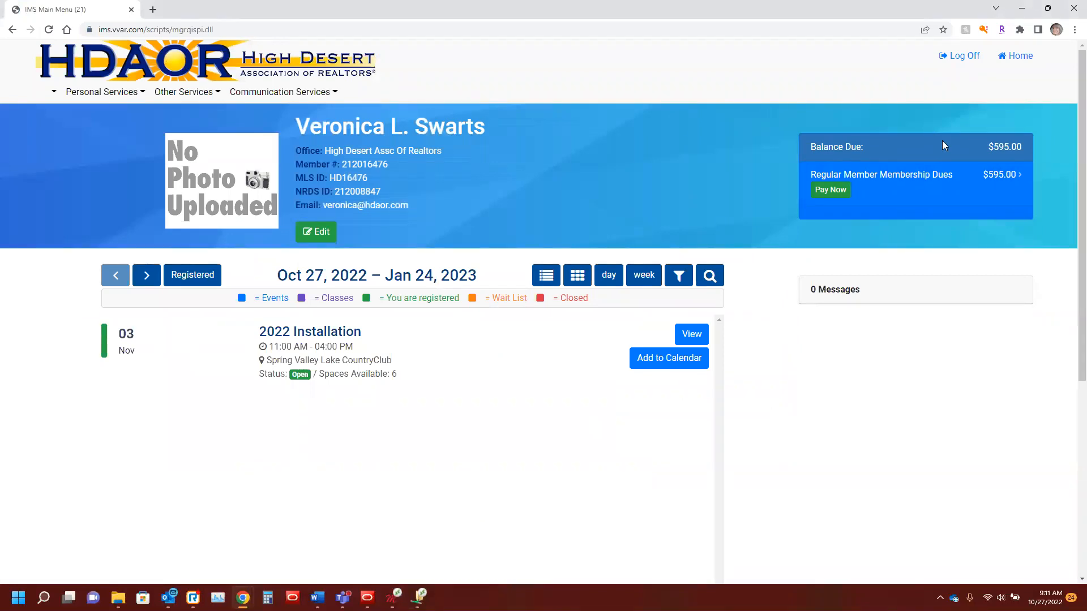
pyautogui.click(830, 190)
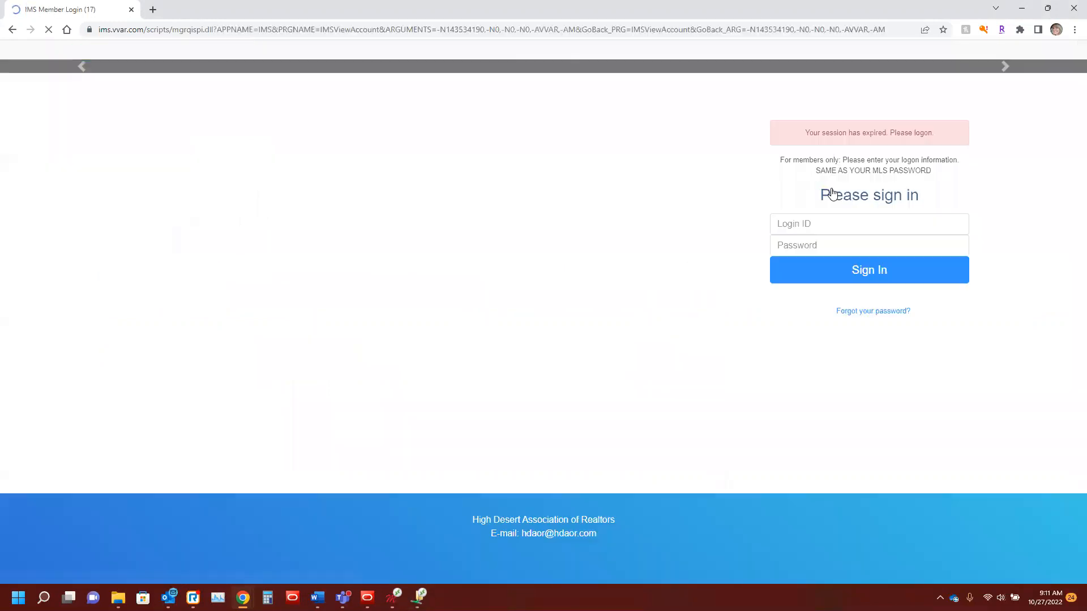
pyautogui.click(859, 276)
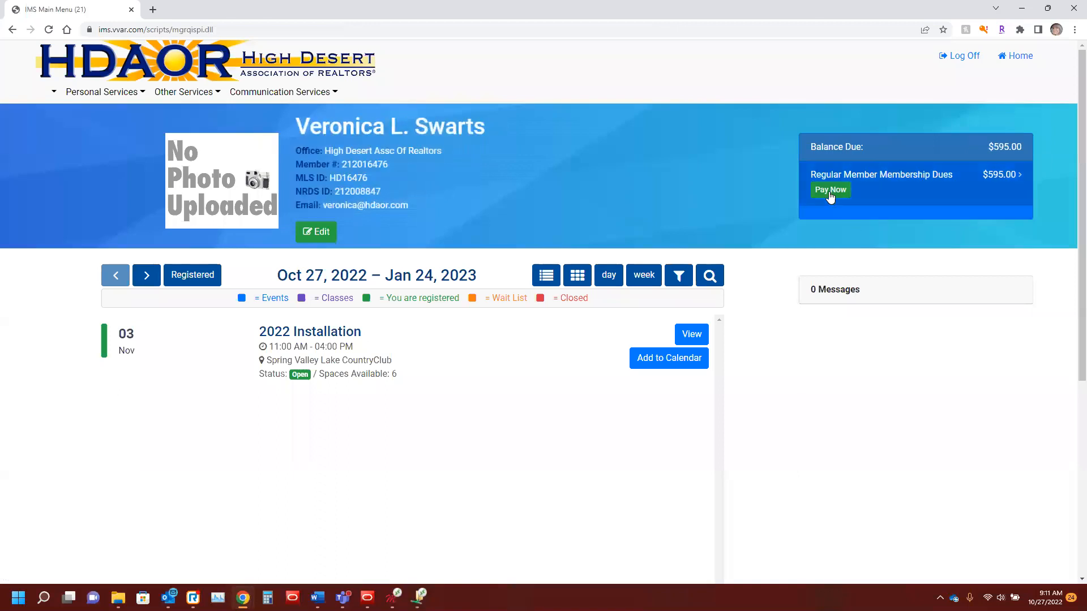
pyautogui.click(830, 192)
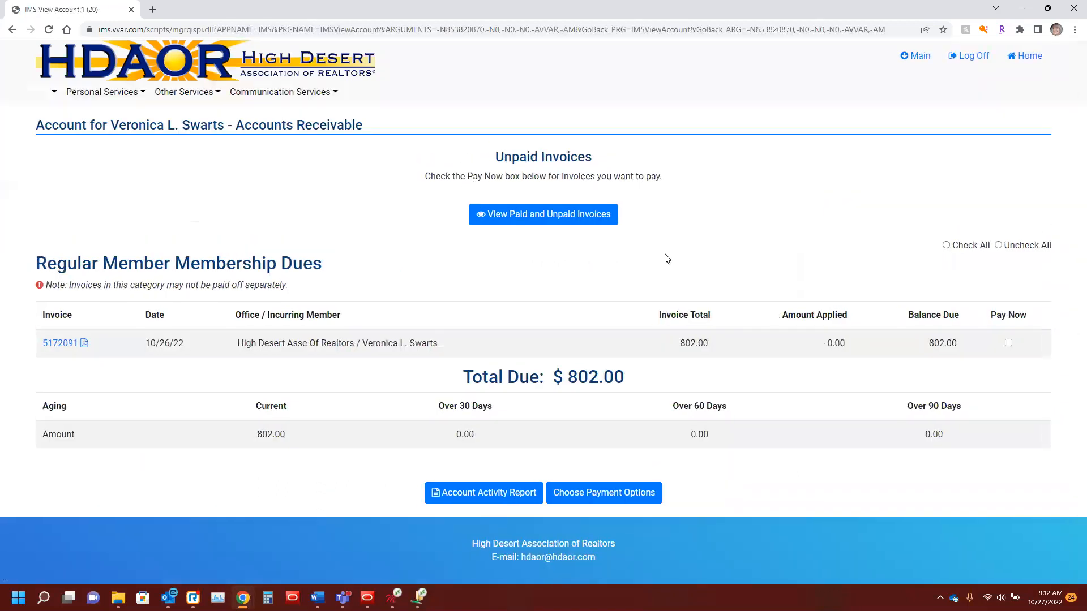
pyautogui.click(58, 345)
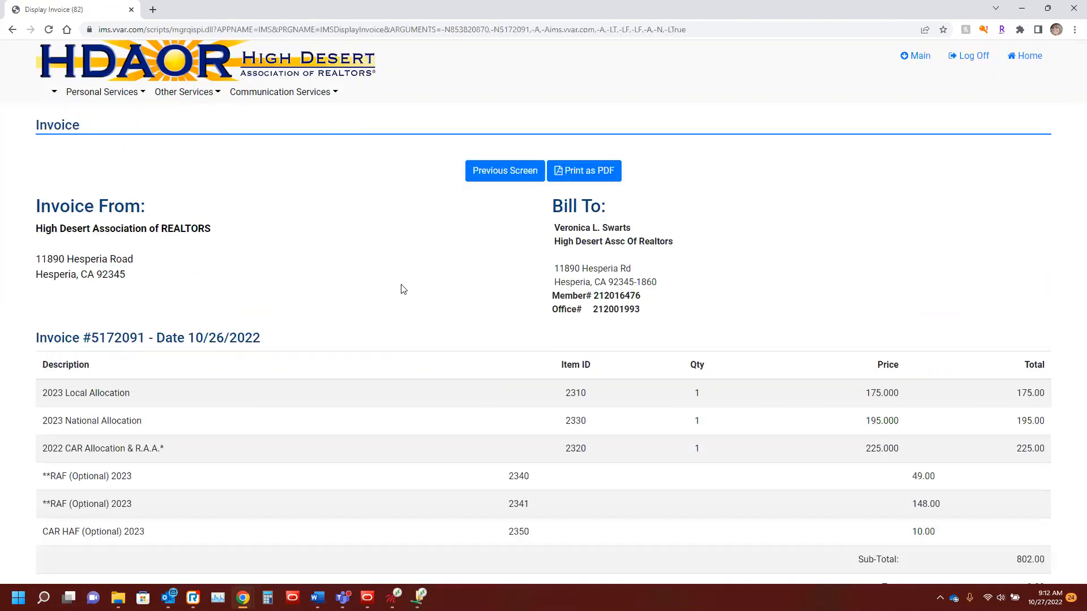
# Step: Examine the disclosures below the online invoice's total, including the legal notices, the non-deductible lobbying portions and the Housing Affordability Fund section
pyautogui.scroll(-6, 429, 274)
pyautogui.scroll(-2, 430, 275)
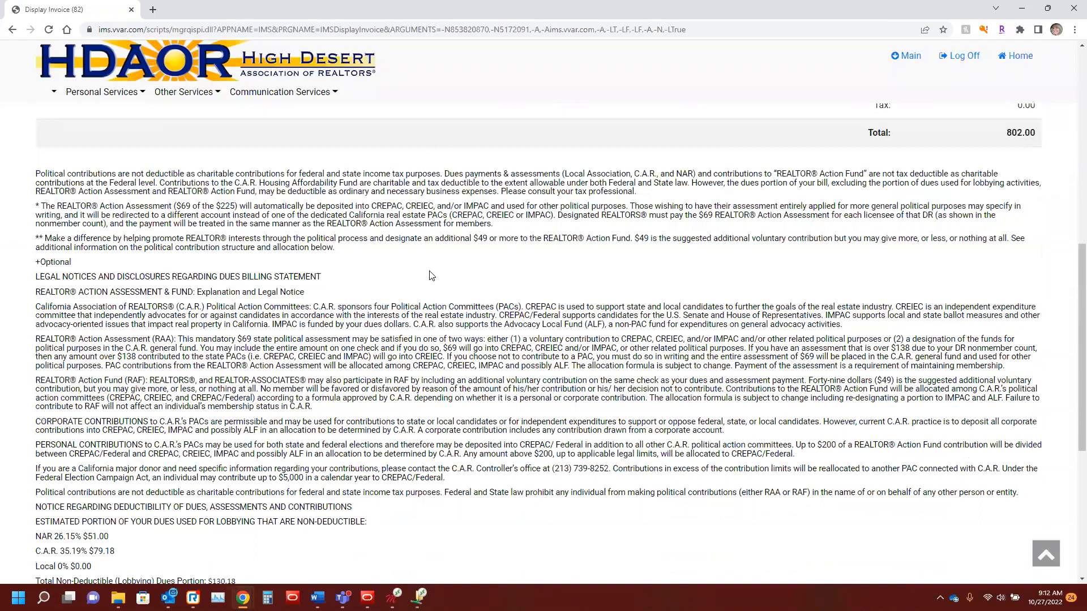
pyautogui.scroll(2, 429, 274)
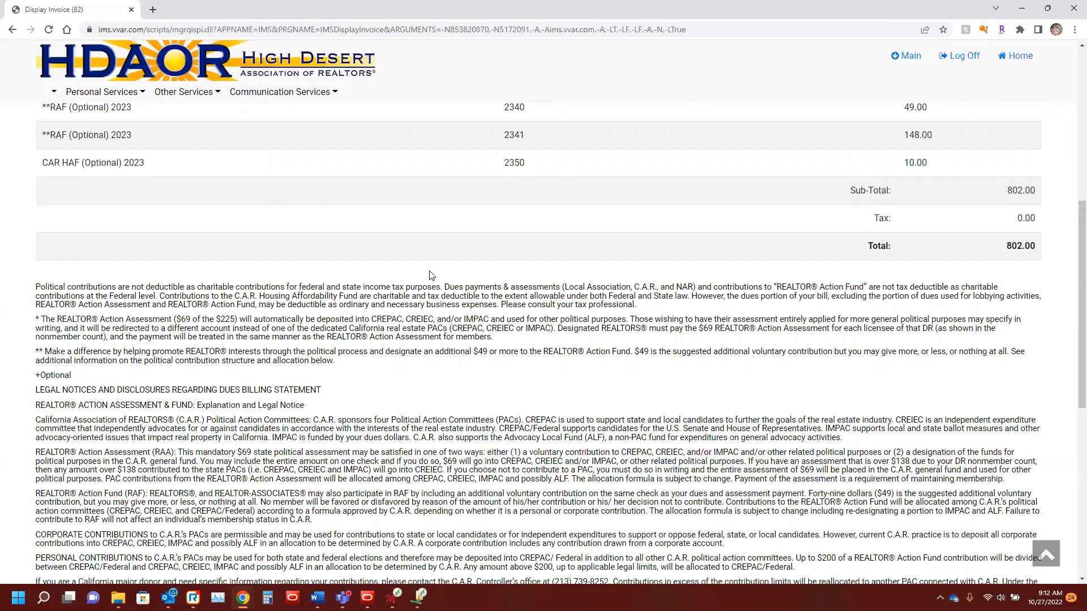
pyautogui.scroll(-5, 430, 276)
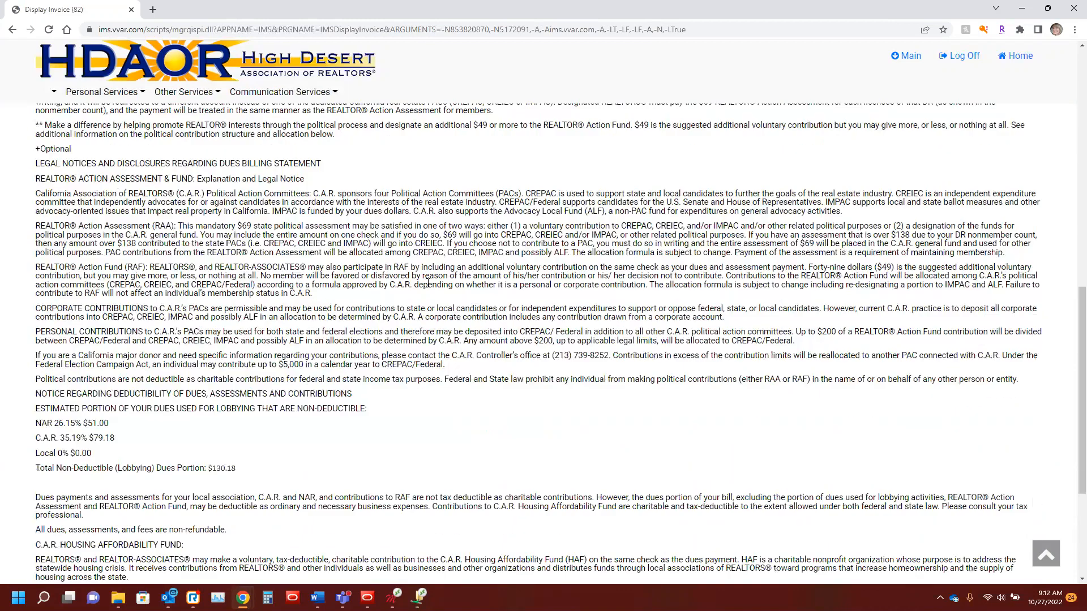
pyautogui.scroll(-1, 423, 284)
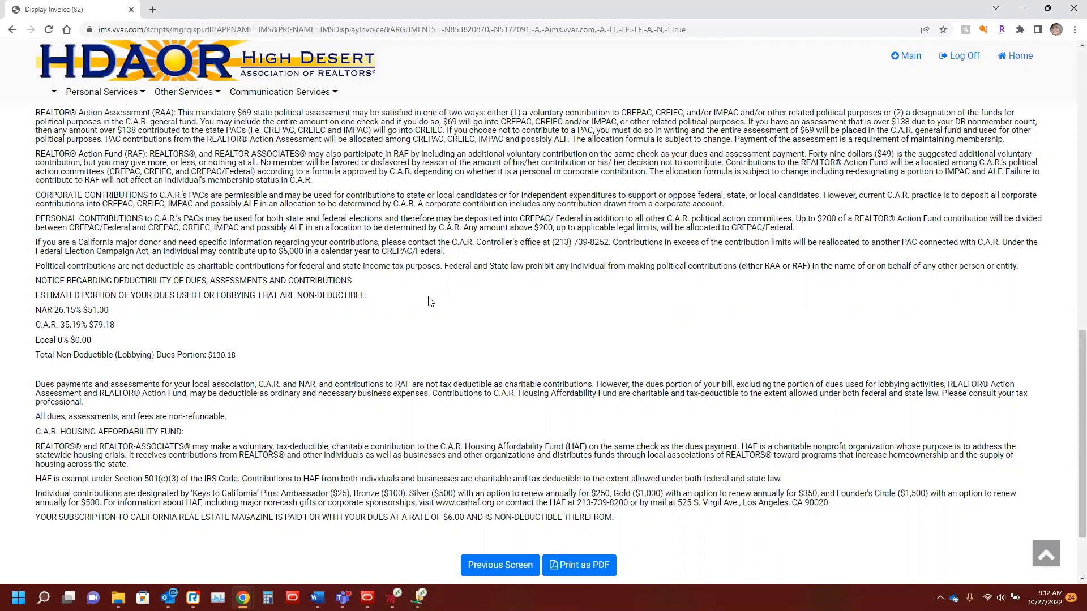
pyautogui.scroll(2, 570, 298)
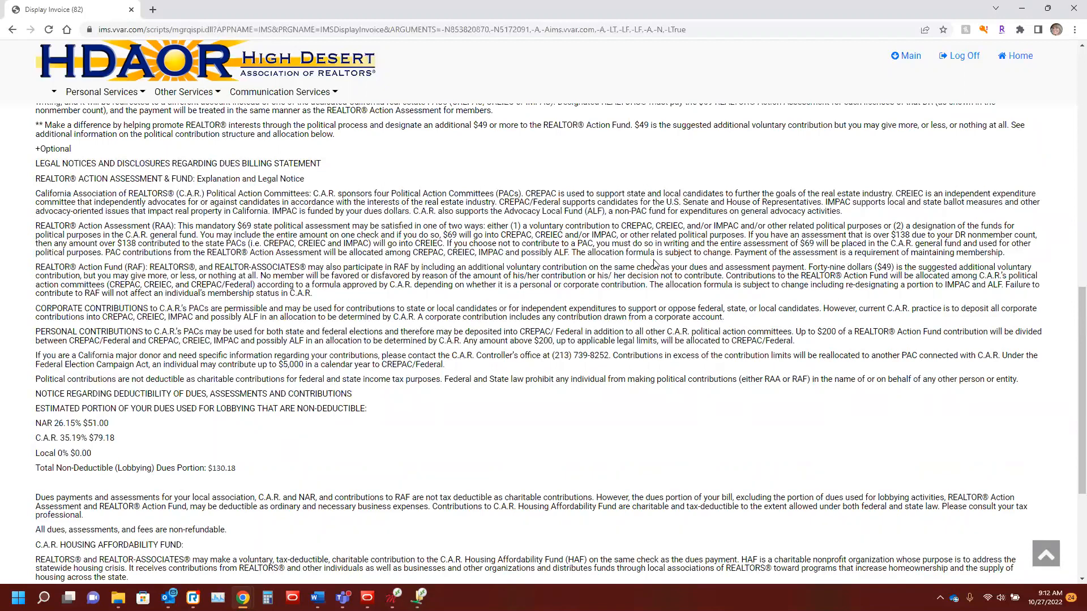
pyautogui.scroll(-2, 653, 264)
pyautogui.scroll(-2, 531, 279)
pyautogui.scroll(15, 461, 266)
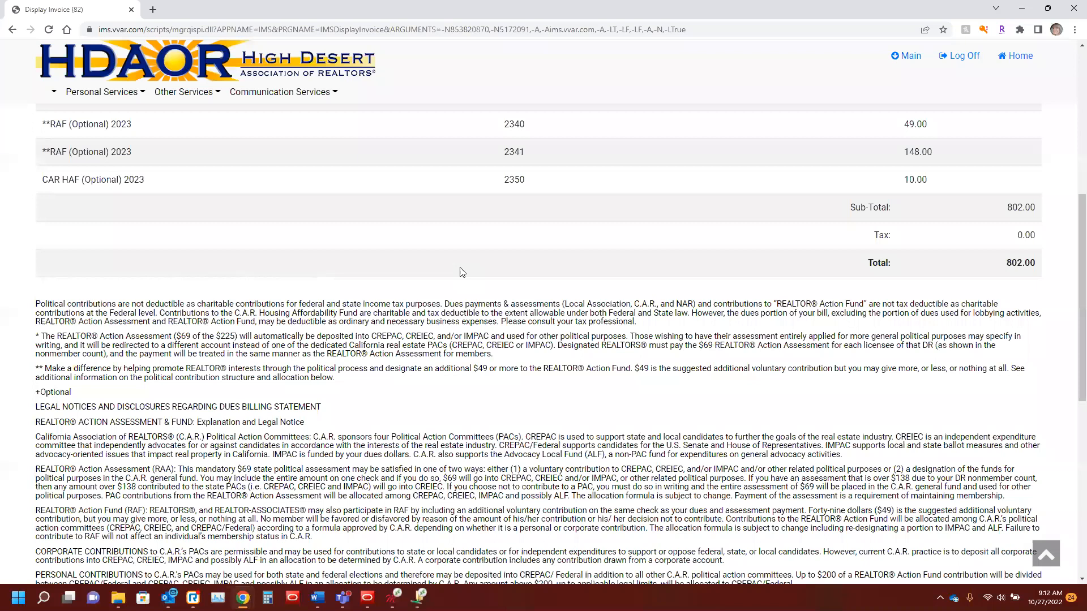
# Step: Return to the unpaid invoices, open the PDF version of the membership dues invoice and review its boxed contribution disclosure
pyautogui.click(486, 172)
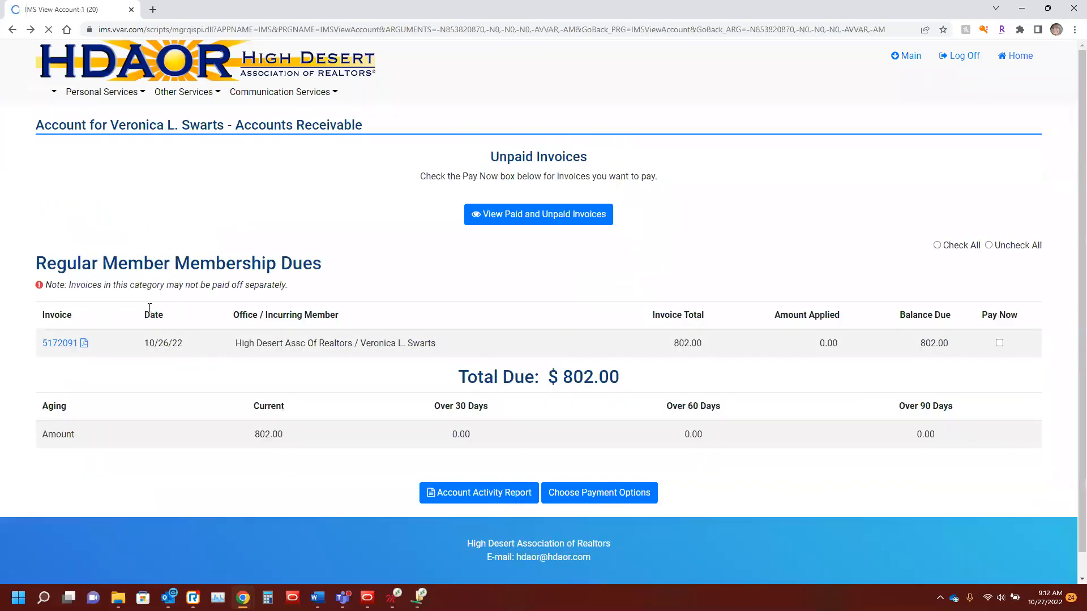
pyautogui.click(84, 344)
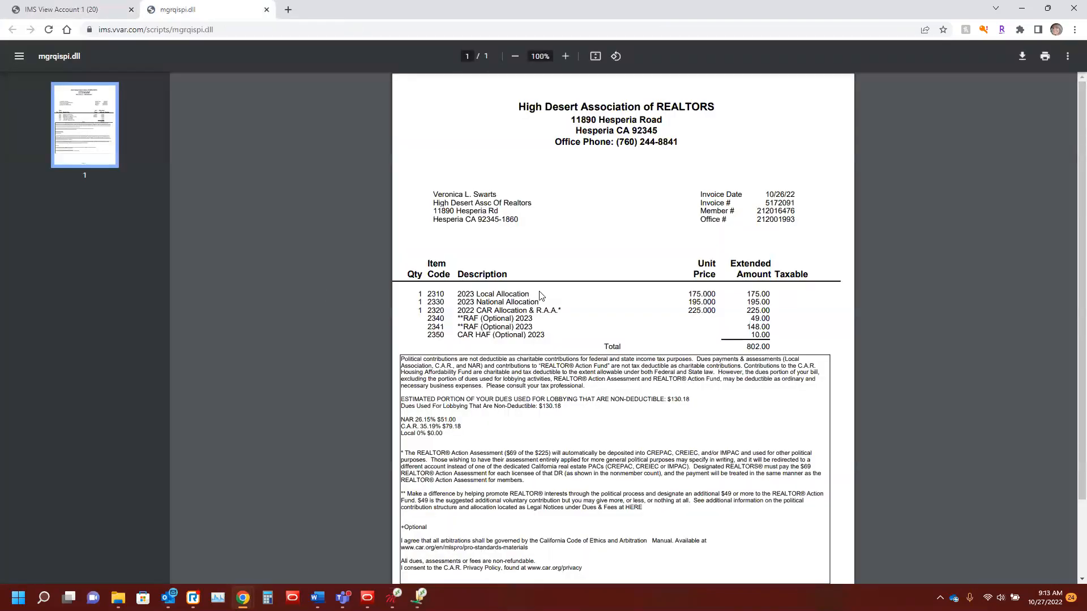
pyautogui.scroll(-1, 549, 286)
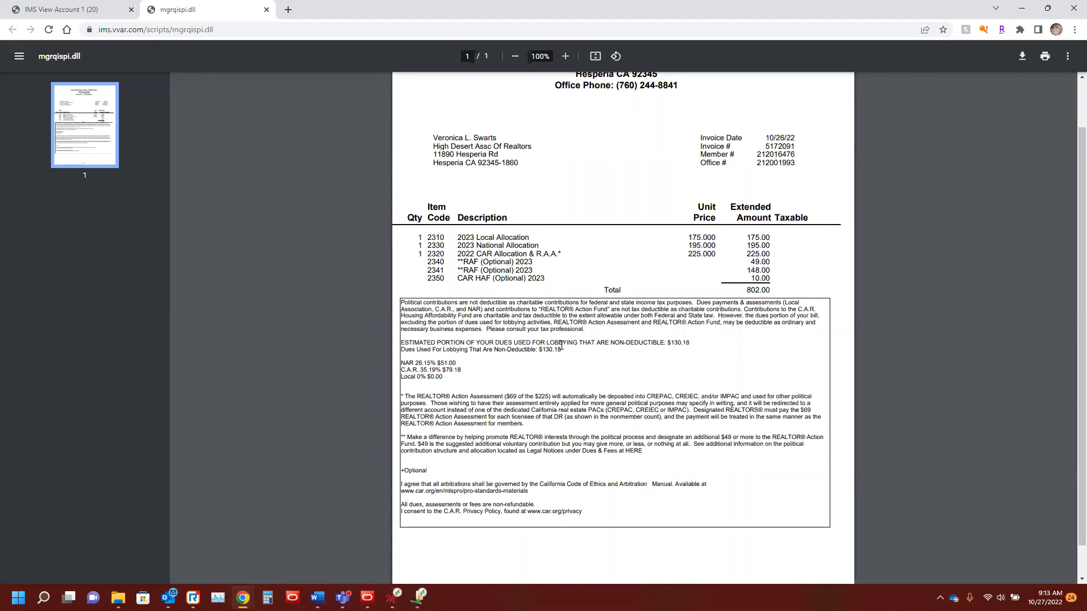
# Step: Return to the unpaid invoices, select the Regular Member Membership Dues invoice for payment and continue to the payment review
pyautogui.click(77, 11)
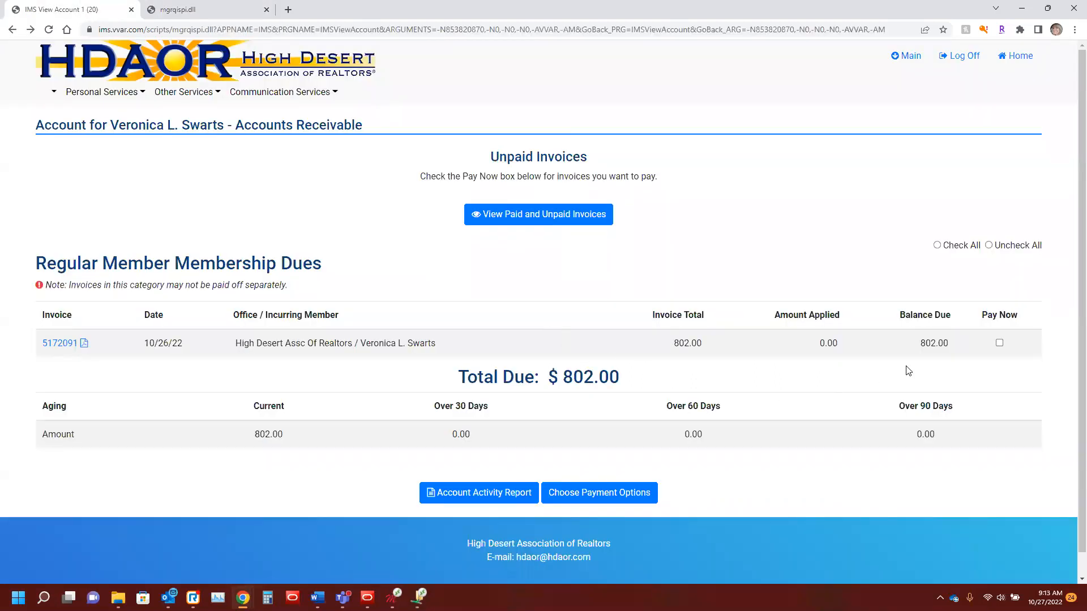
pyautogui.click(999, 343)
pyautogui.click(624, 493)
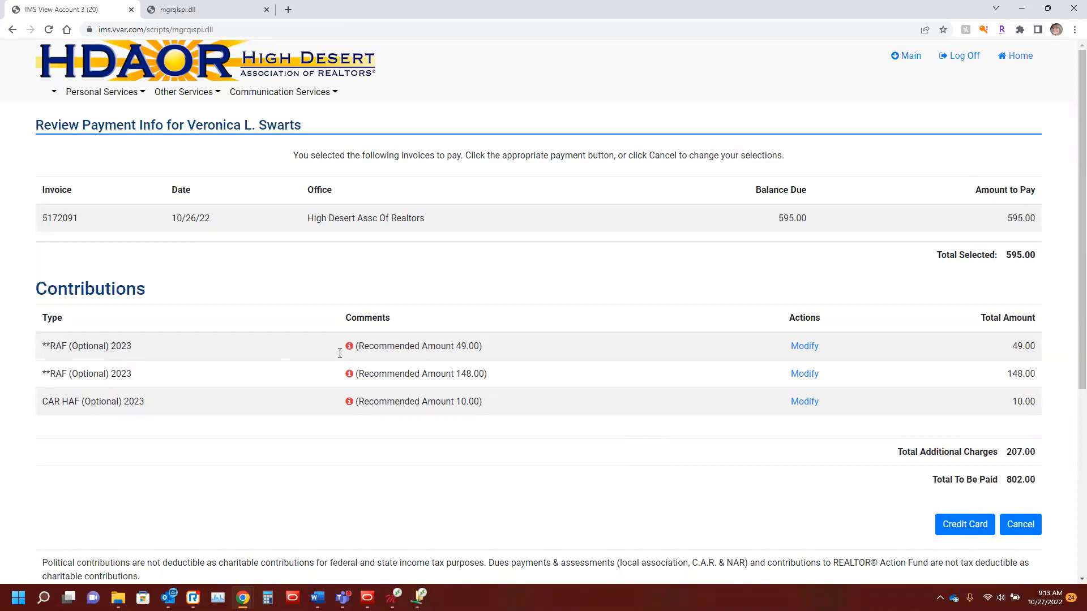
# Step: Read the disclosure for modifying the first **RAF (Optional) 2023 contribution, cancel without changes, and examine the disclosures below the payment total
pyautogui.click(808, 348)
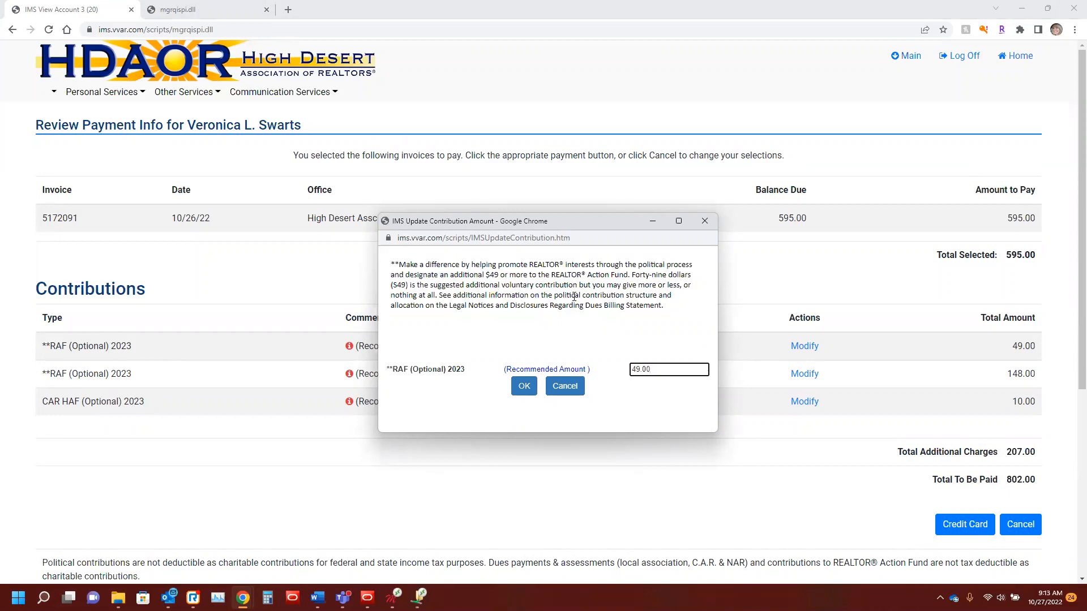
pyautogui.click(564, 386)
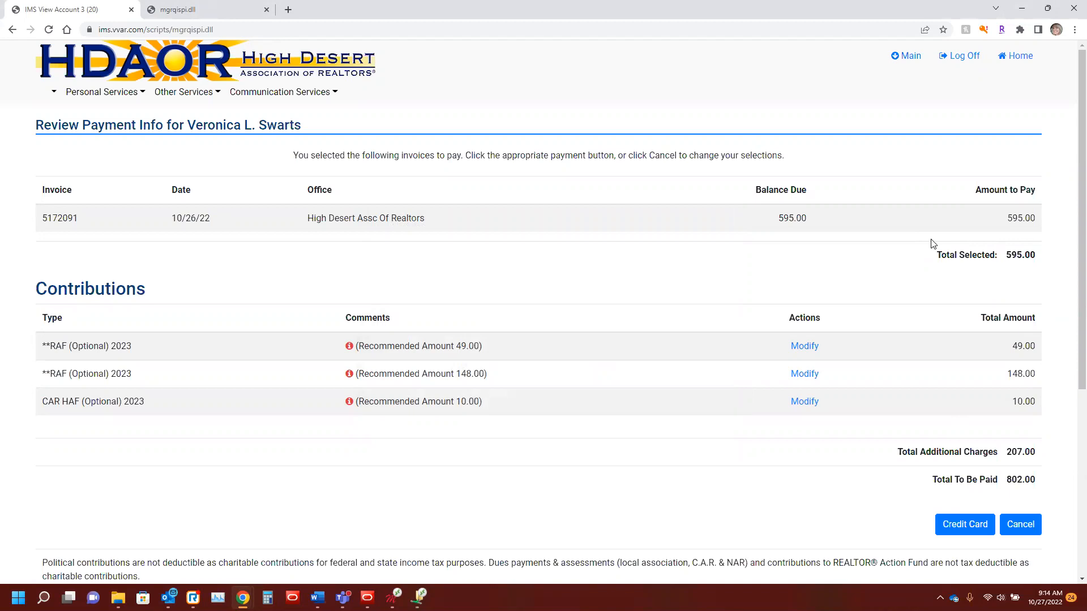
pyautogui.scroll(-3, 573, 406)
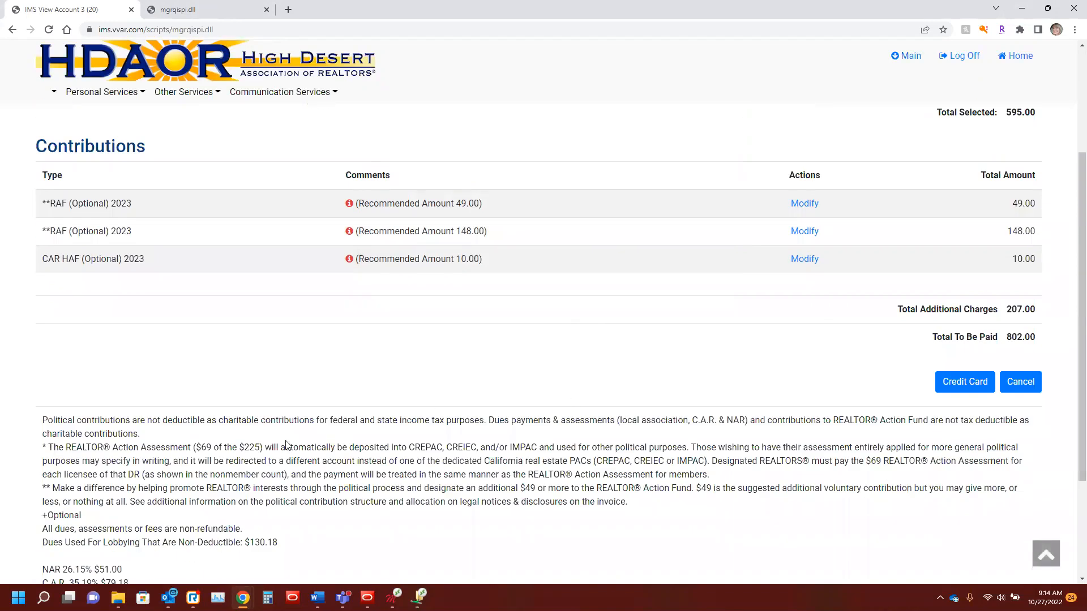
pyautogui.scroll(-1, 364, 413)
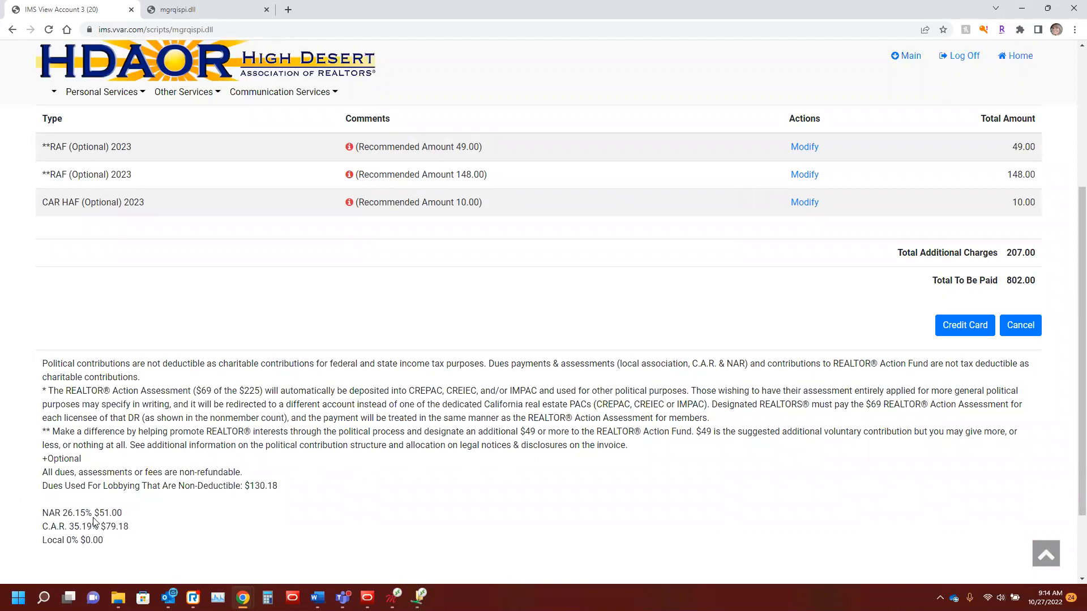
pyautogui.scroll(-3, 95, 521)
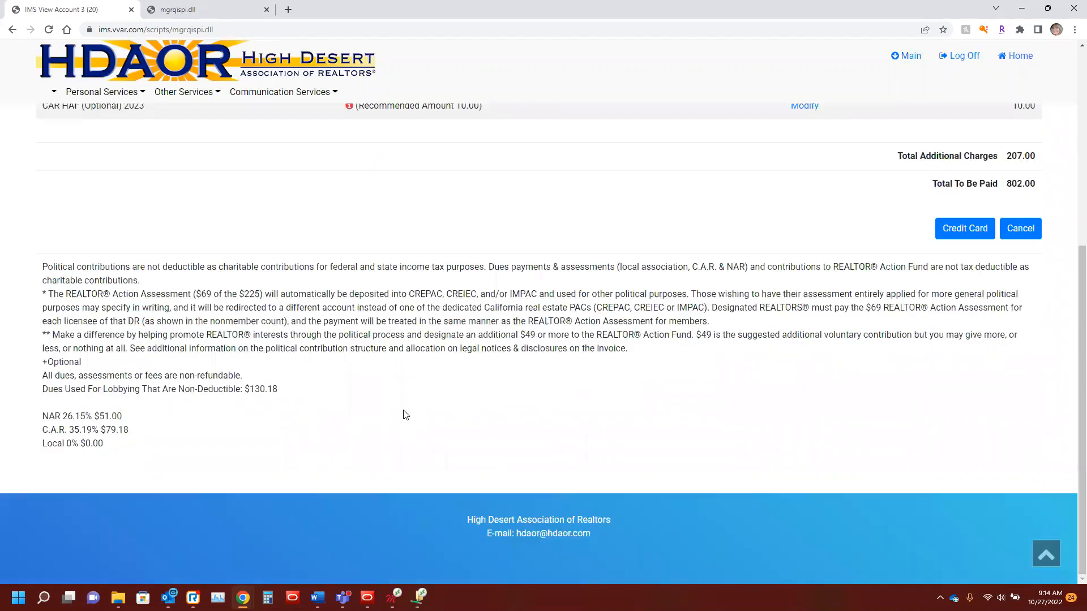